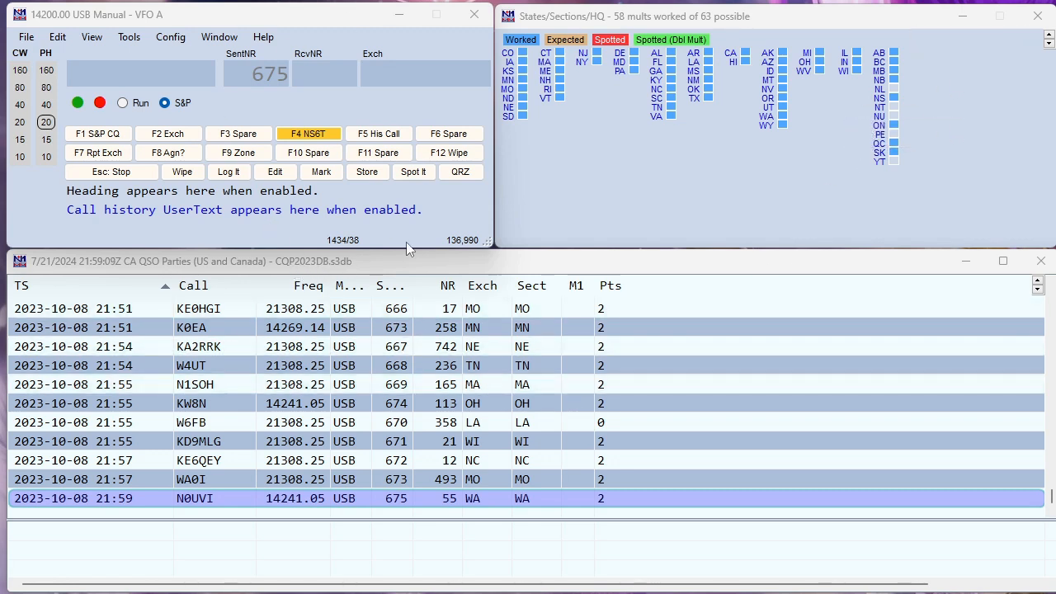
# Try generating the Cabrillo file and dismiss the invalid sent exchange error
pyautogui.click(27, 39)
pyautogui.click(27, 38)
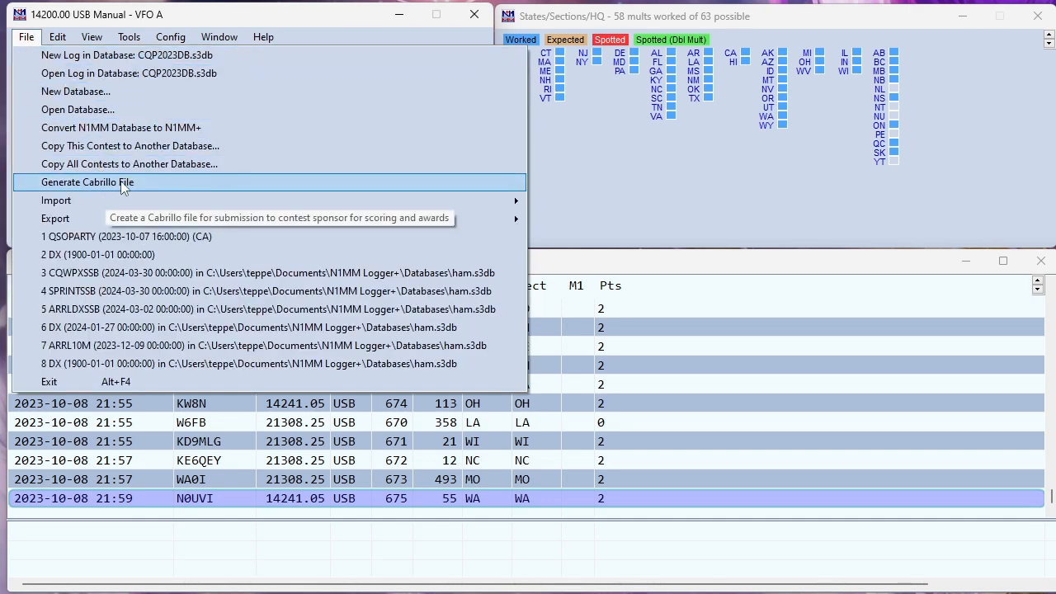
pyautogui.click(172, 185)
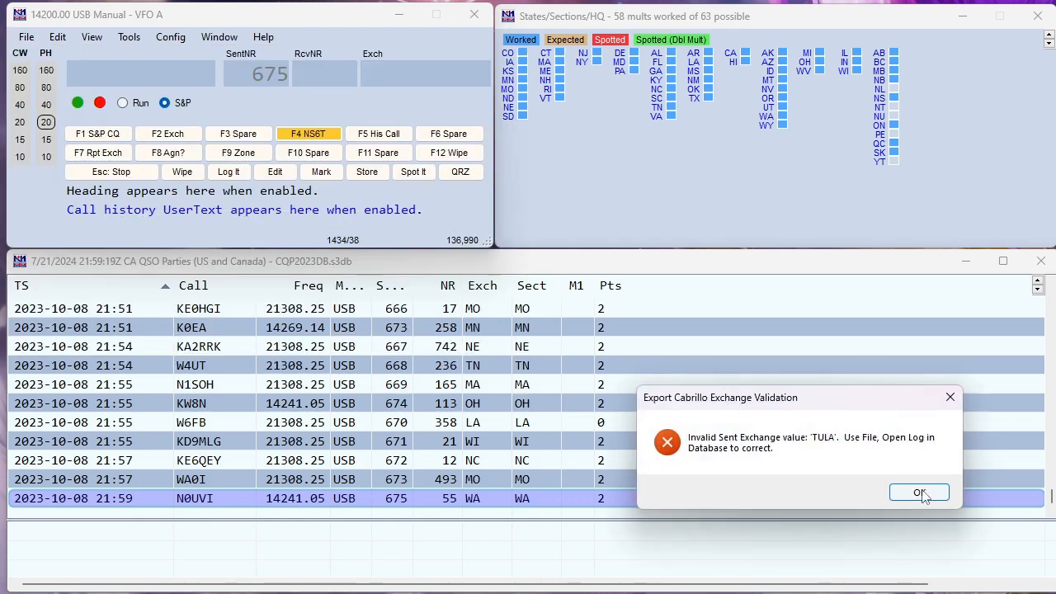
pyautogui.moveTo(796, 396); pyautogui.dragTo(450, 165)
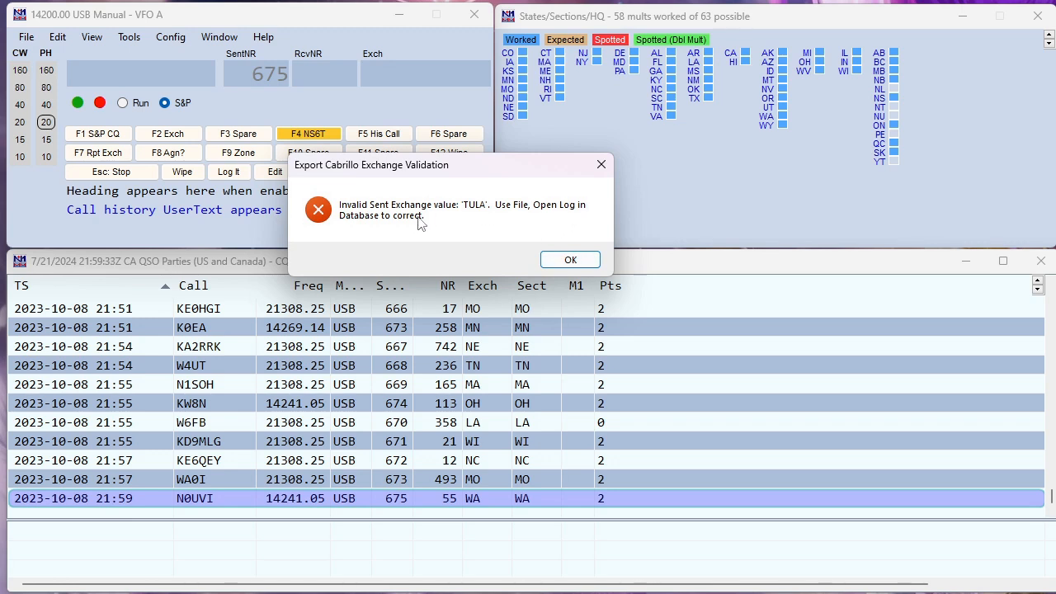
pyautogui.click(570, 260)
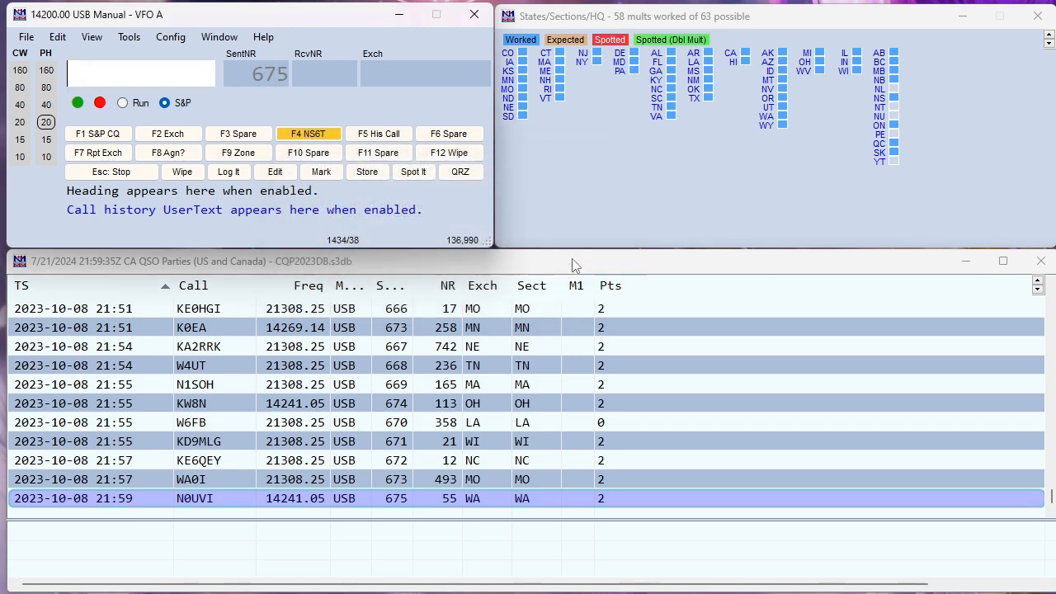
# In the log's contest settings, insert '#' before TULA in Sent Exchange
pyautogui.click(27, 38)
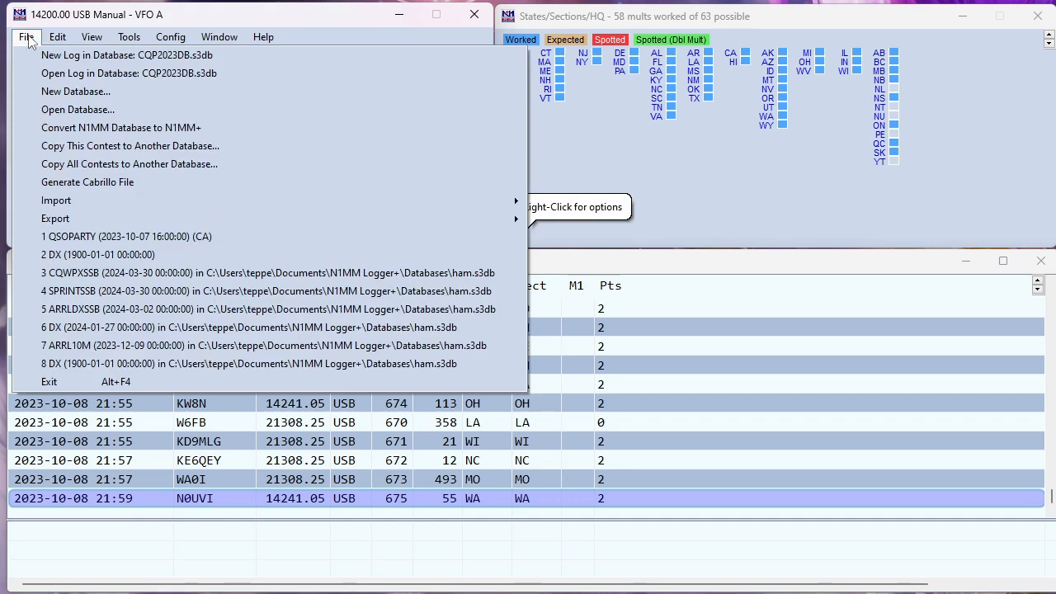
pyautogui.click(47, 73)
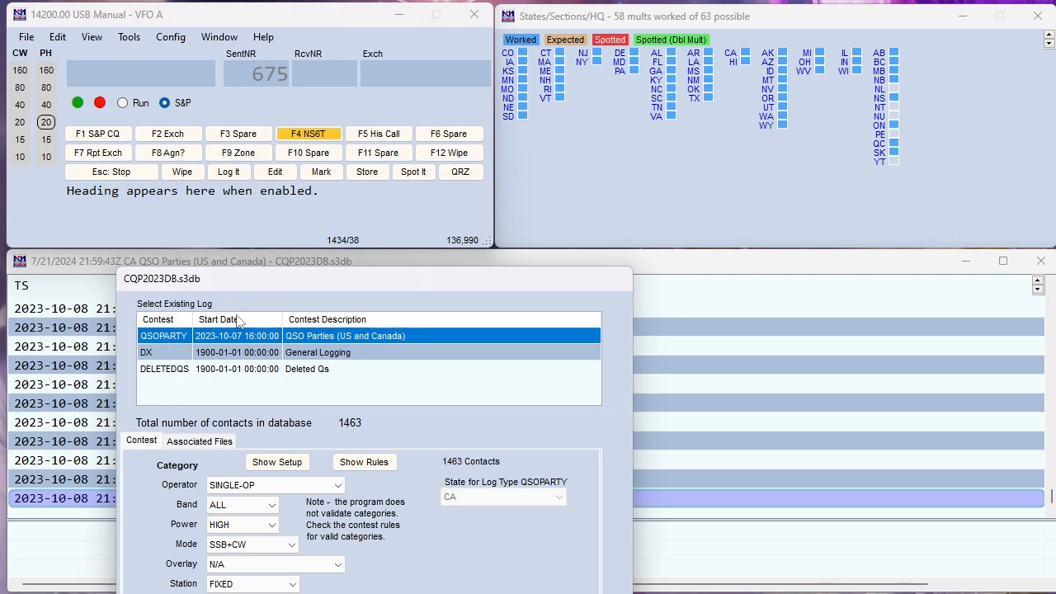
pyautogui.moveTo(306, 282); pyautogui.dragTo(377, 208)
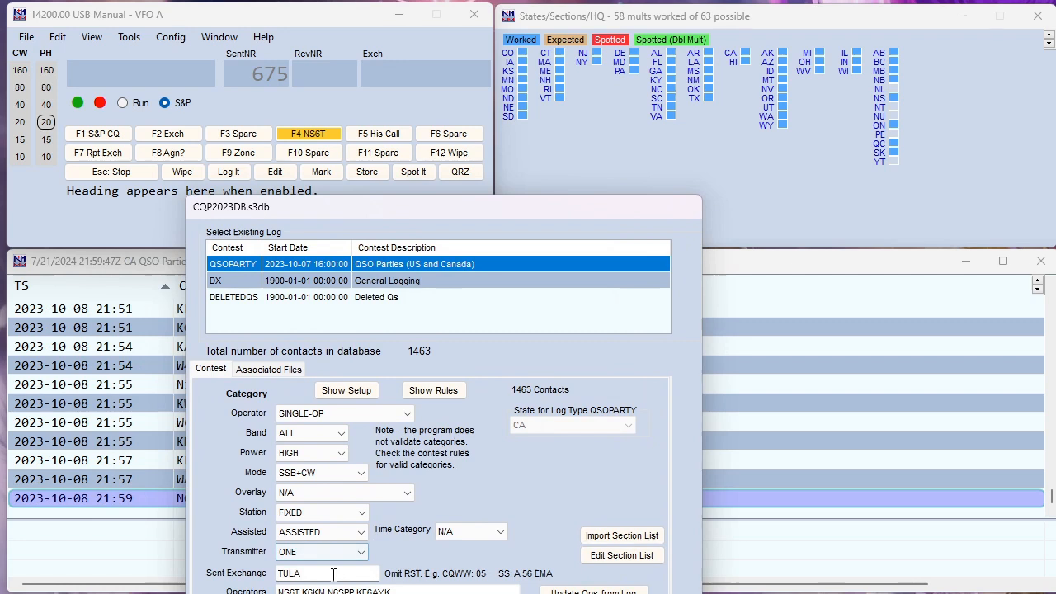
pyautogui.click(279, 572)
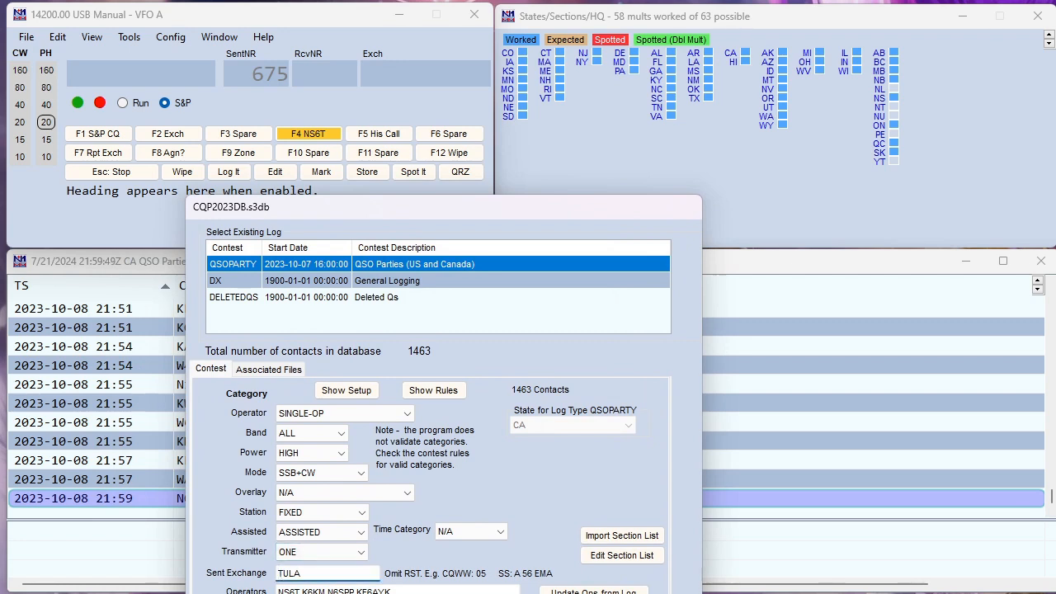
pyautogui.write('#')
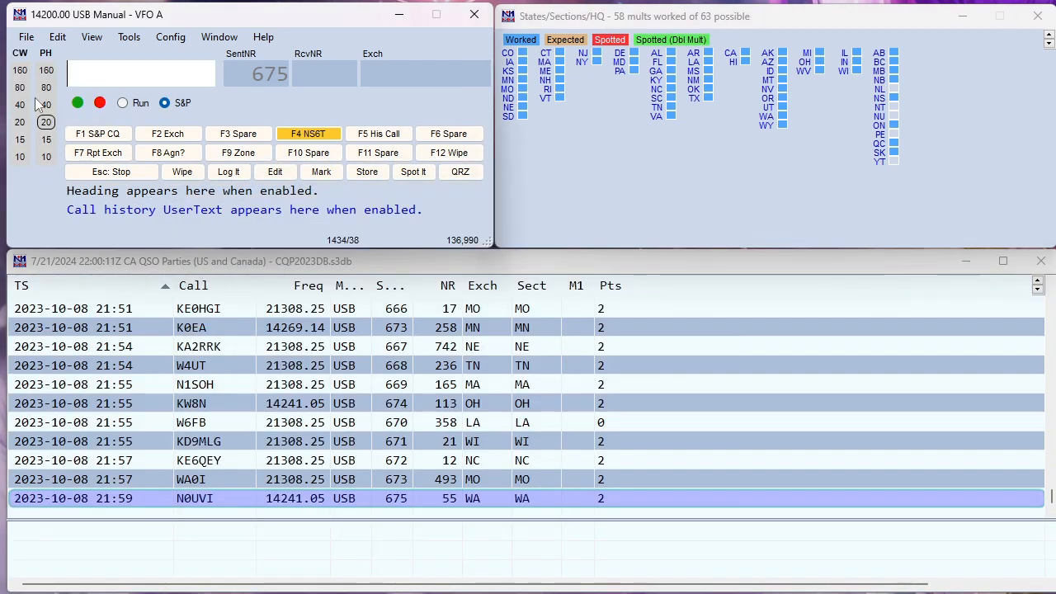
pyautogui.click(26, 36)
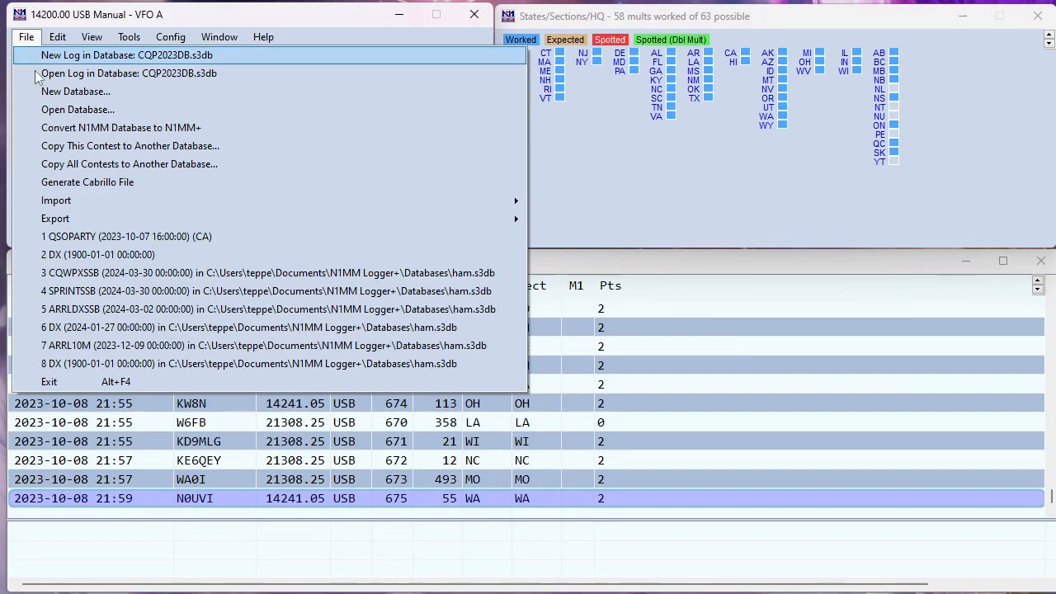
pyautogui.click(83, 182)
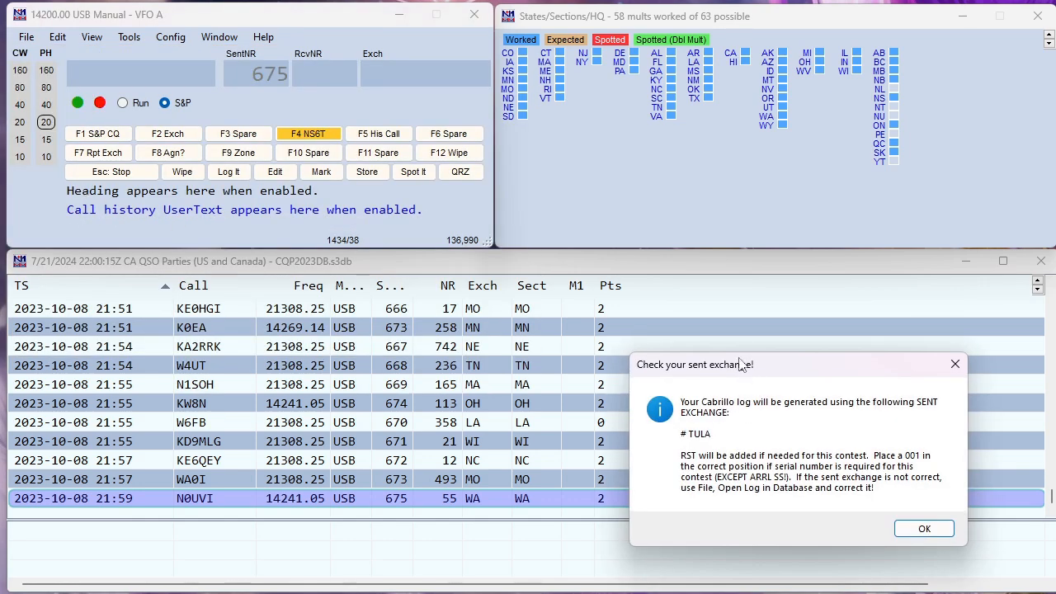
pyautogui.moveTo(740, 365); pyautogui.dragTo(285, 166)
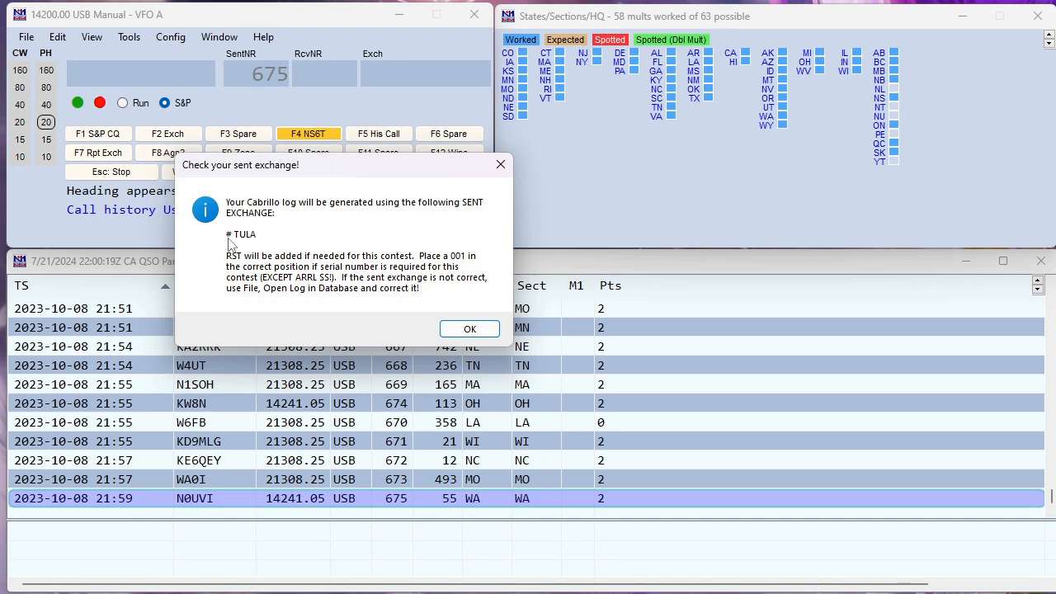
pyautogui.click(472, 330)
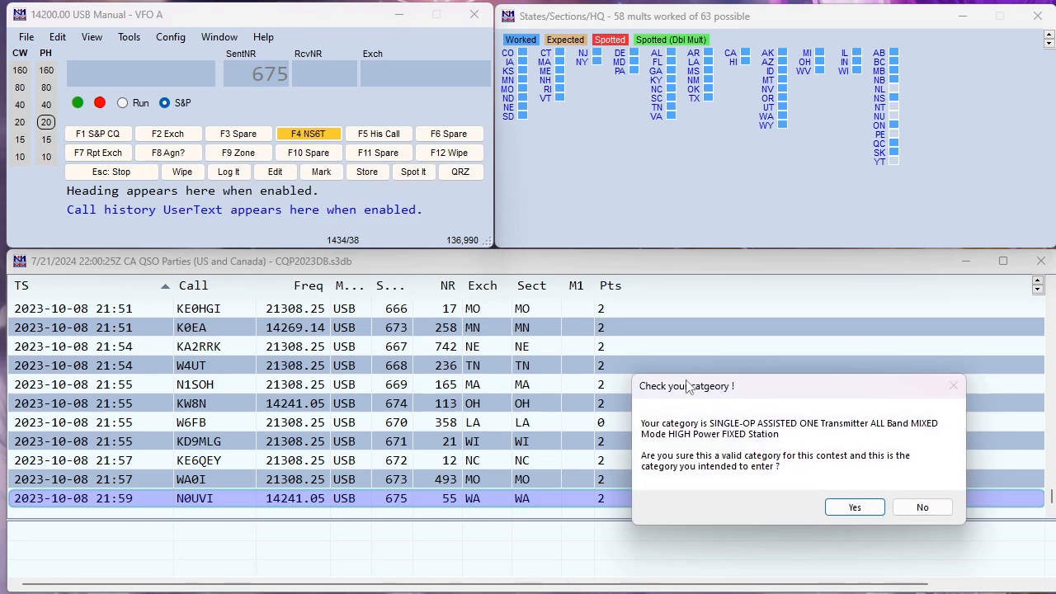
pyautogui.moveTo(689, 387); pyautogui.dragTo(222, 121)
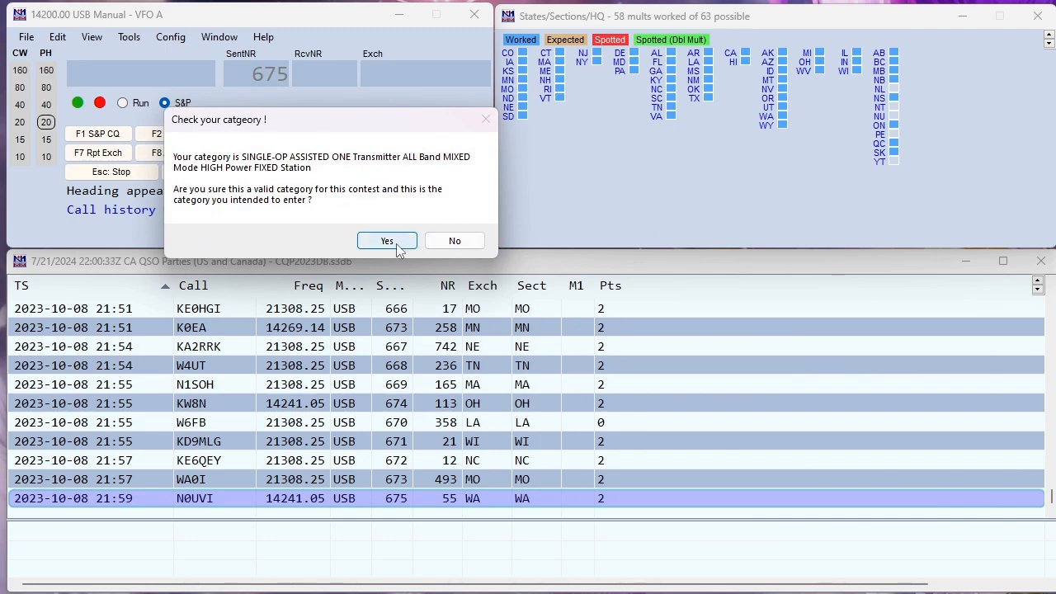
pyautogui.click(454, 241)
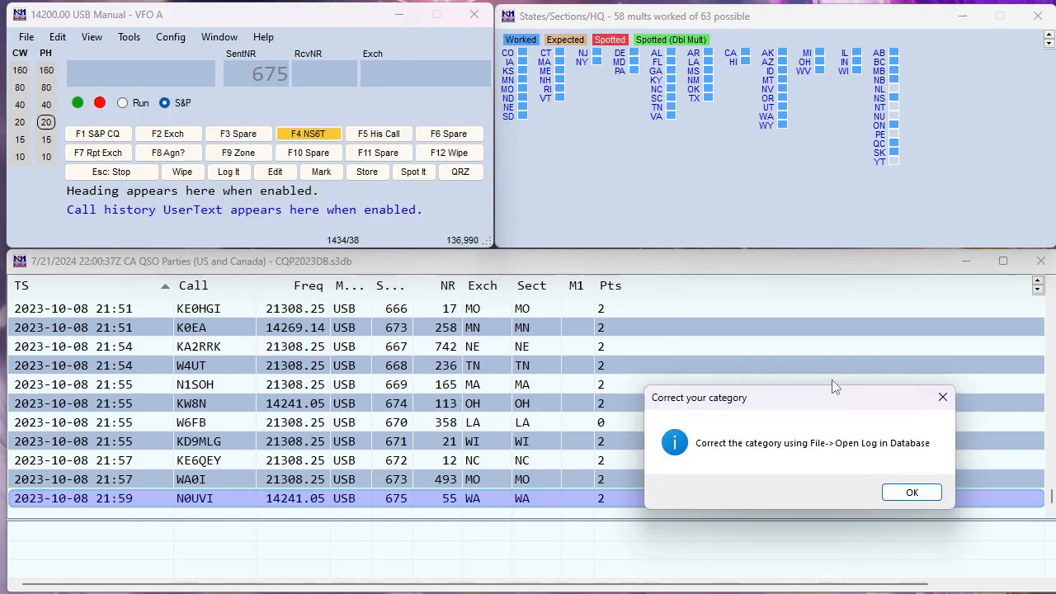
pyautogui.click(910, 493)
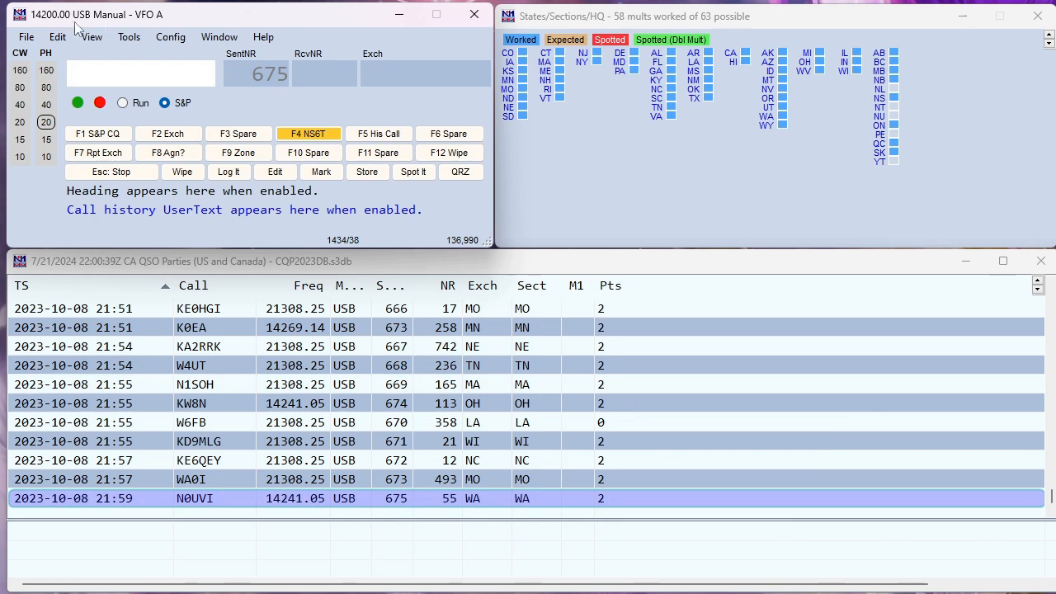
# In the log settings, choose MULTI-OP for Operator and UNLIMITED for Transmitter
pyautogui.click(24, 38)
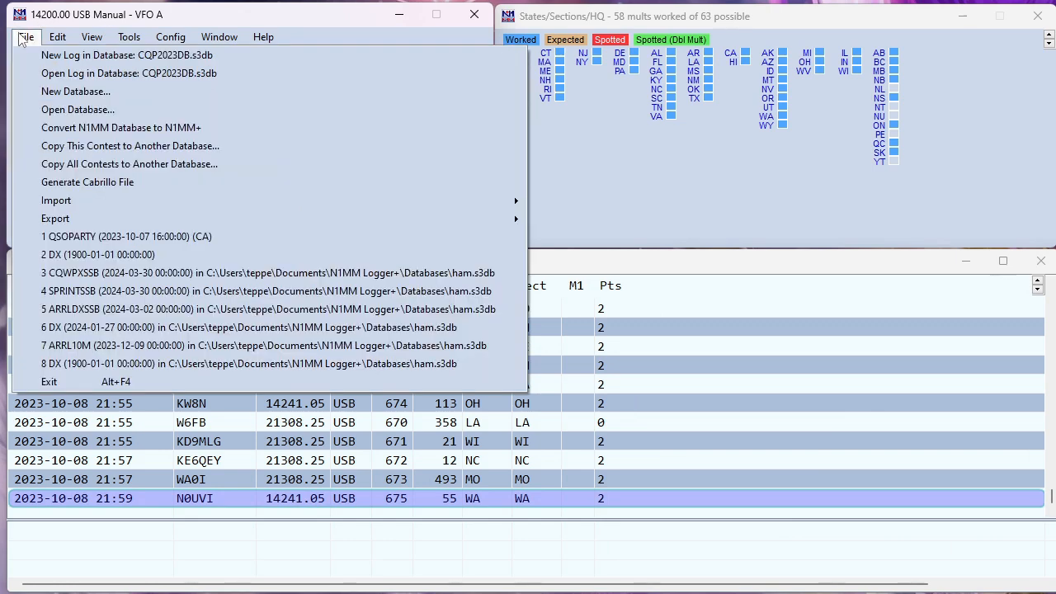
pyautogui.click(56, 76)
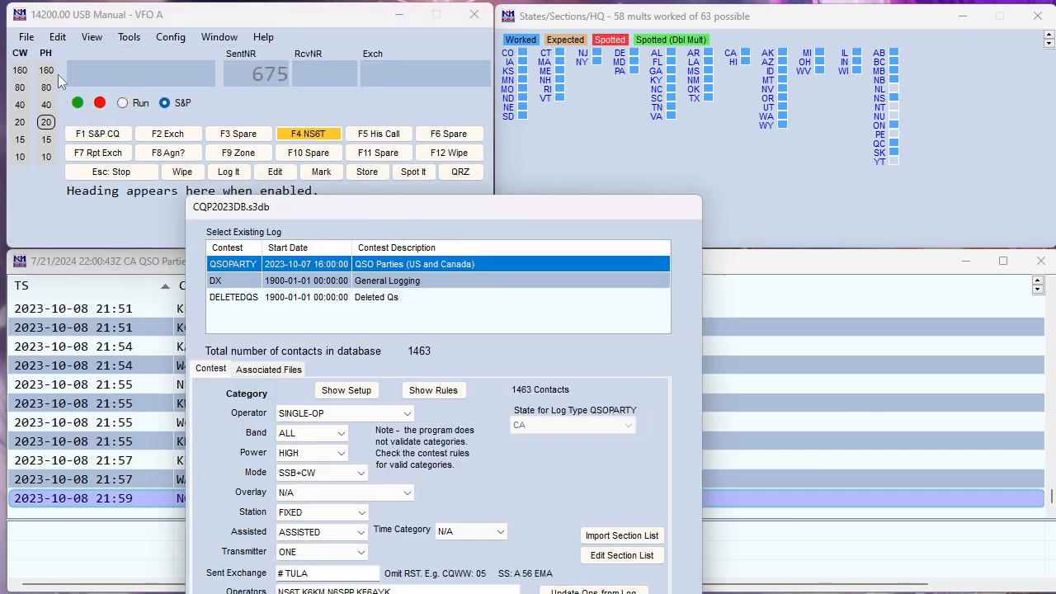
pyautogui.click(407, 414)
pyautogui.click(351, 442)
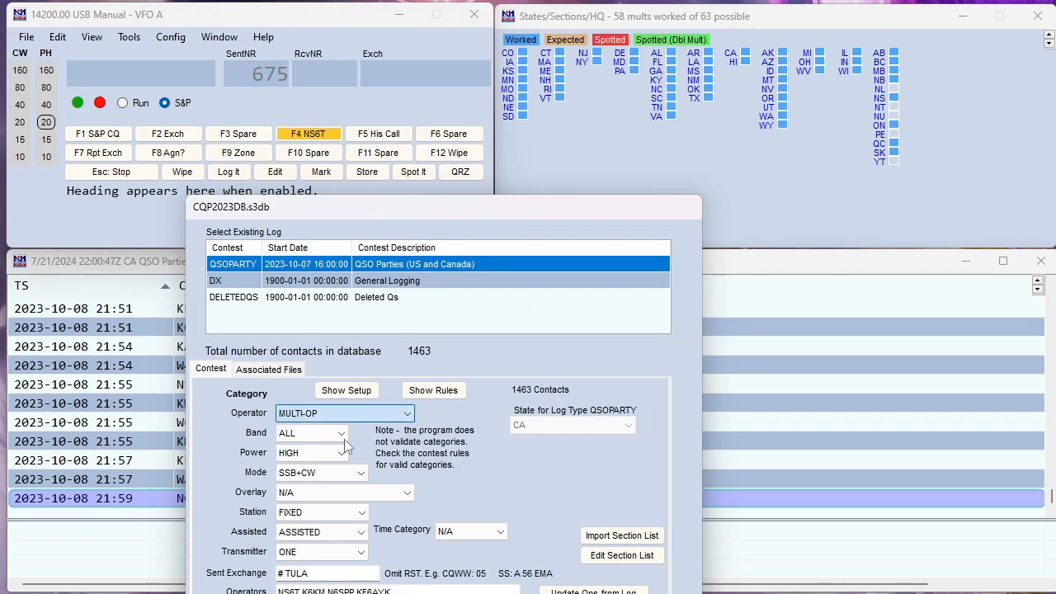
pyautogui.click(363, 553)
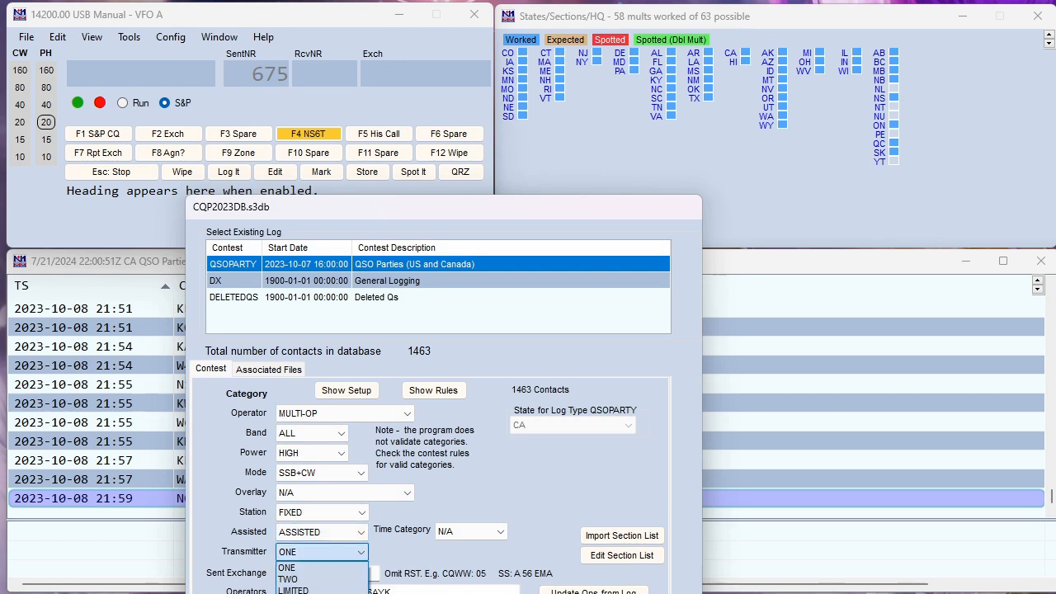
pyautogui.click(322, 589)
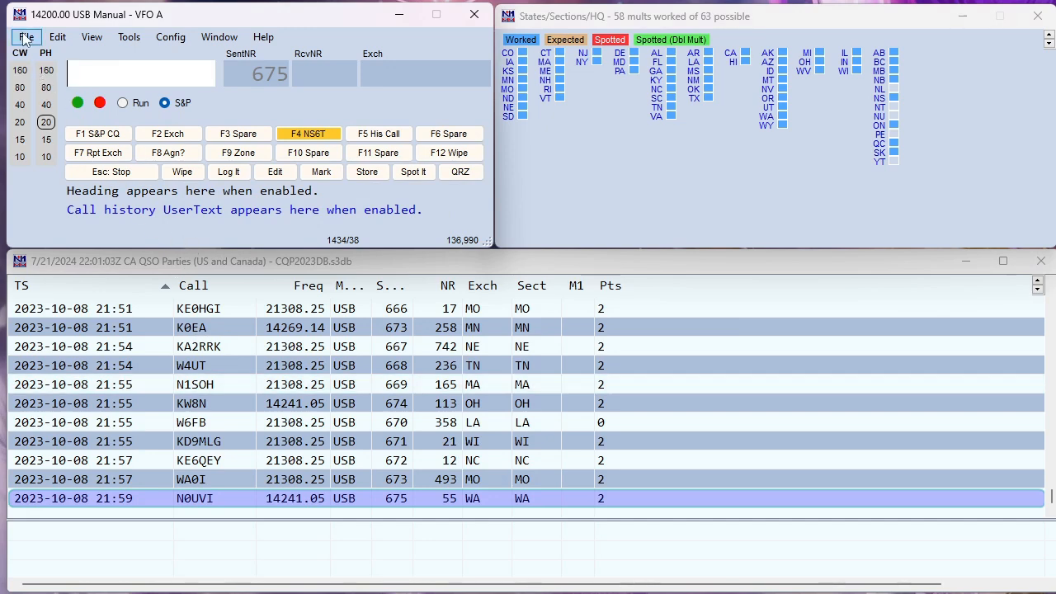
# Generate the Cabrillo file, accepting the # TULA exchange and the MULTI-OP ASSISTED UNLIMITED category
pyautogui.click(25, 37)
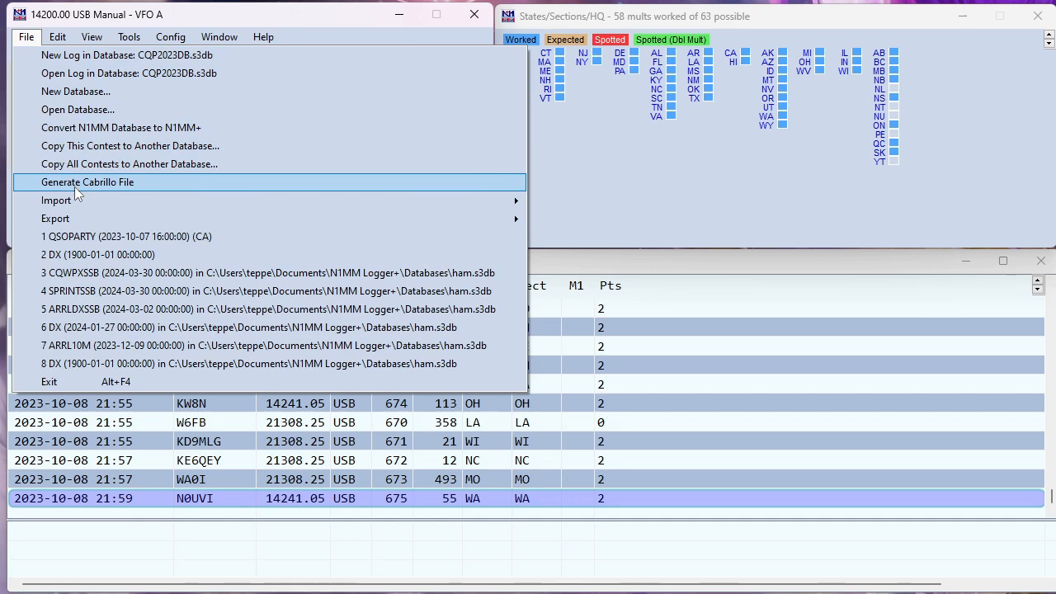
pyautogui.click(74, 182)
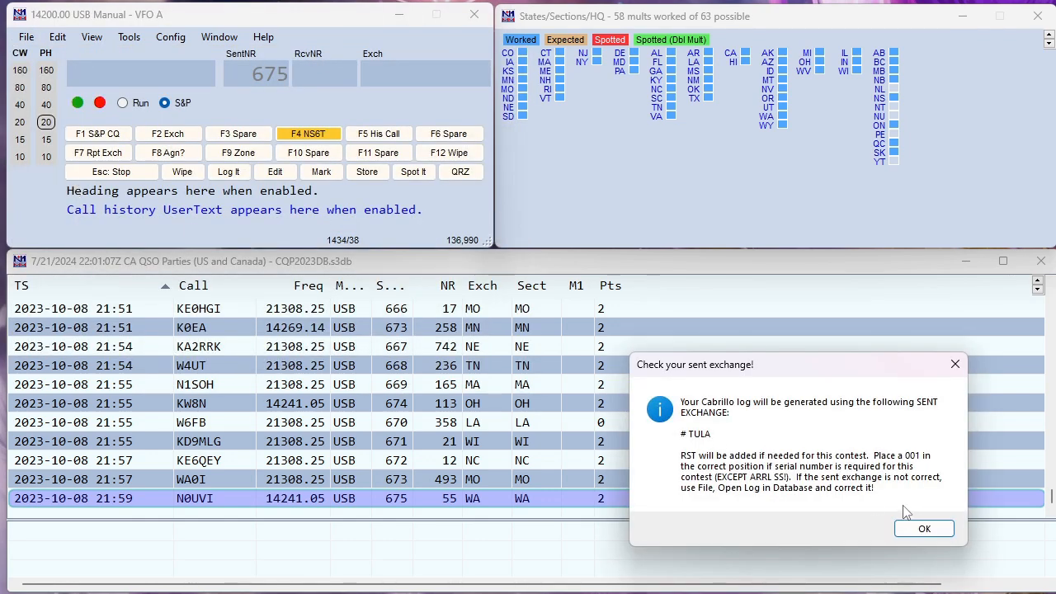
pyautogui.moveTo(693, 367); pyautogui.dragTo(312, 186)
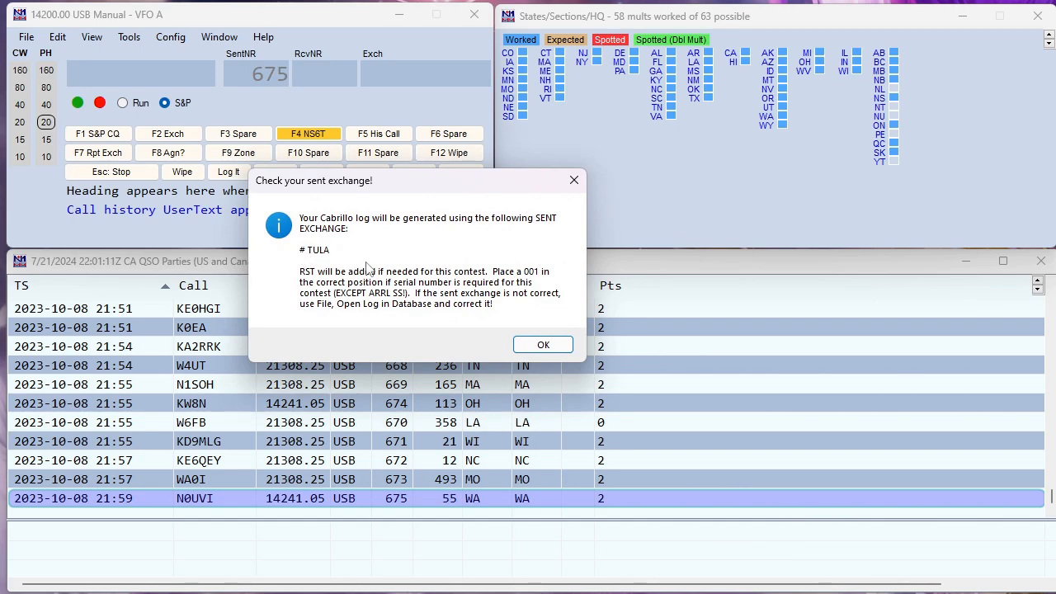
pyautogui.click(542, 344)
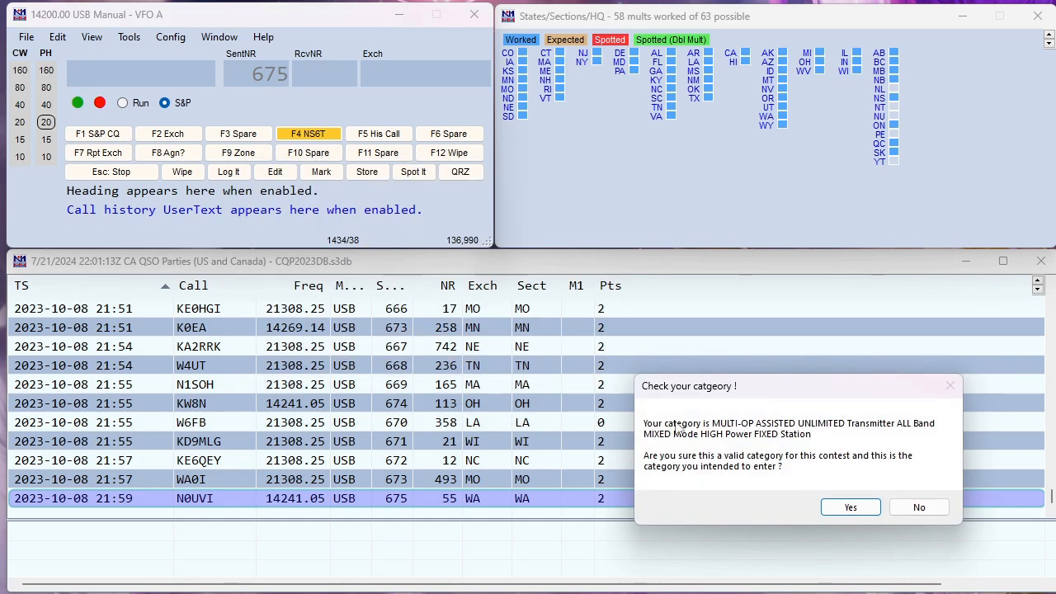
pyautogui.moveTo(702, 399); pyautogui.dragTo(300, 224)
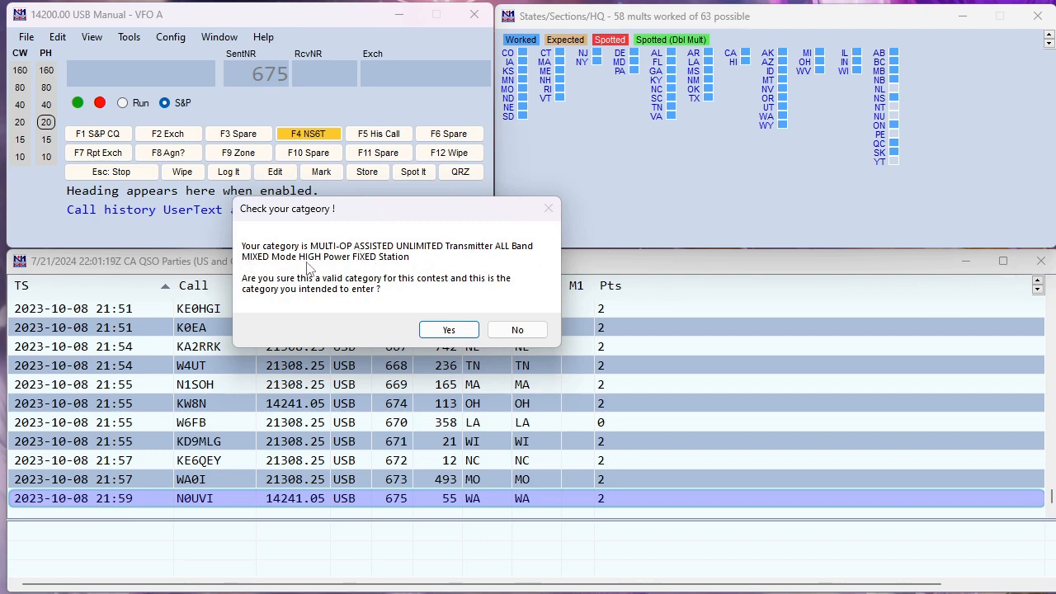
pyautogui.click(449, 330)
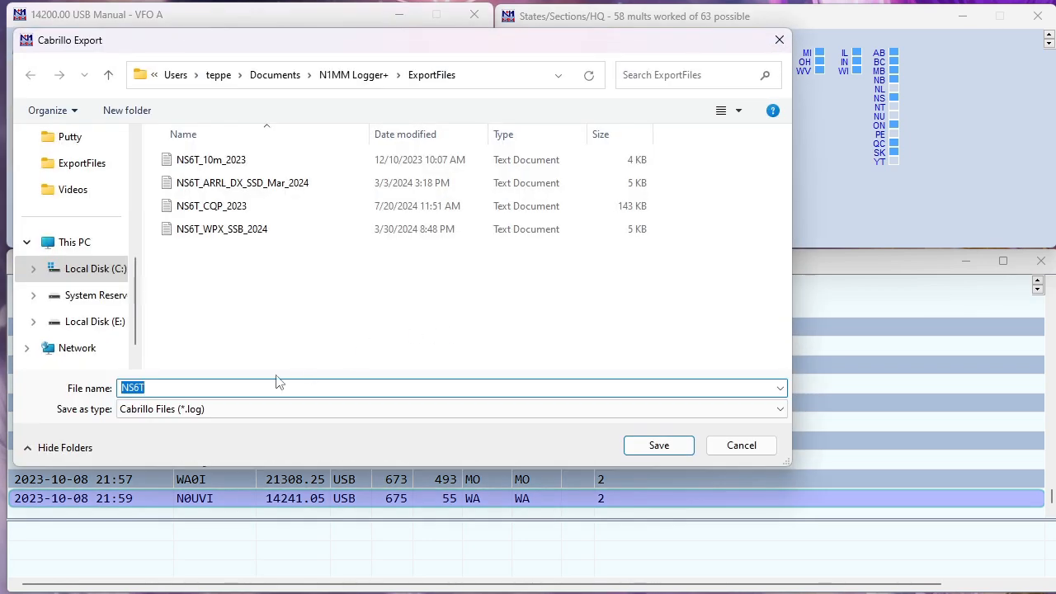
# Save the Cabrillo export as NS6T_CQP_Oct_2023 and open the exported log in the editor
pyautogui.click(197, 384)
pyautogui.write('_CQP')
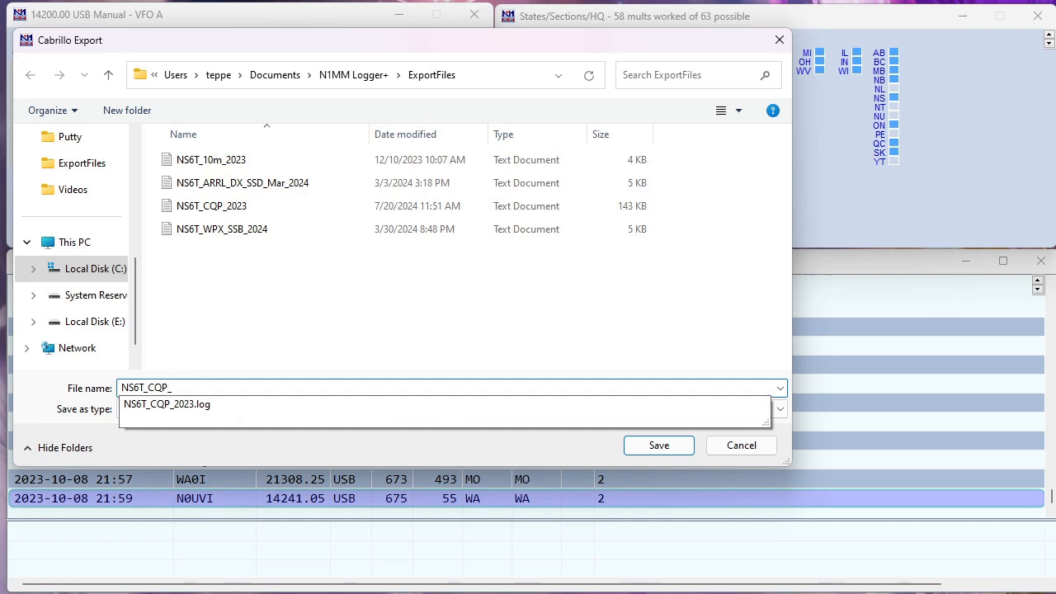
pyautogui.write('_Oct_2023')
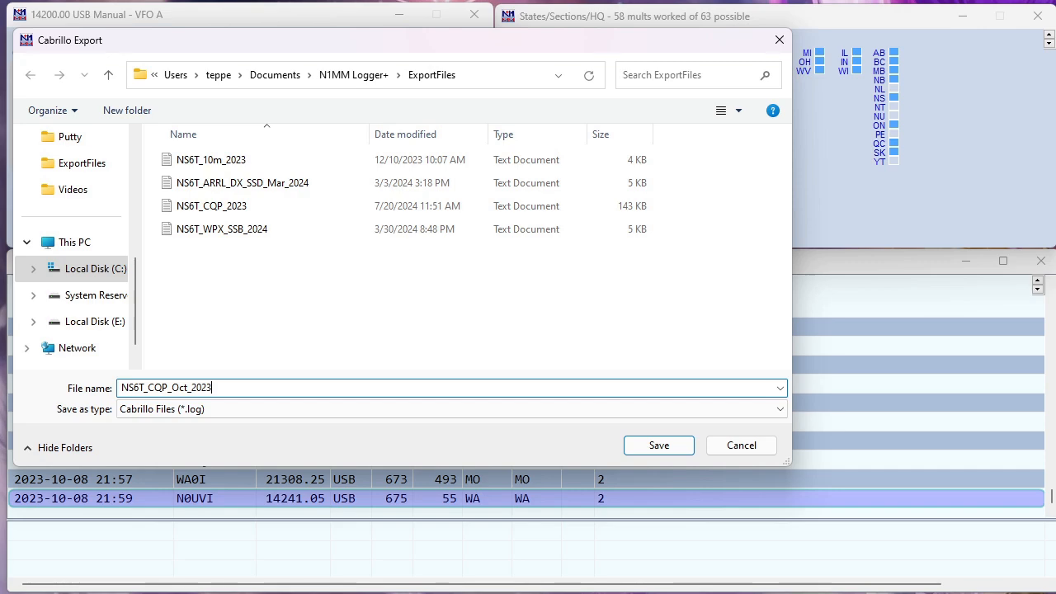
pyautogui.press('Return')
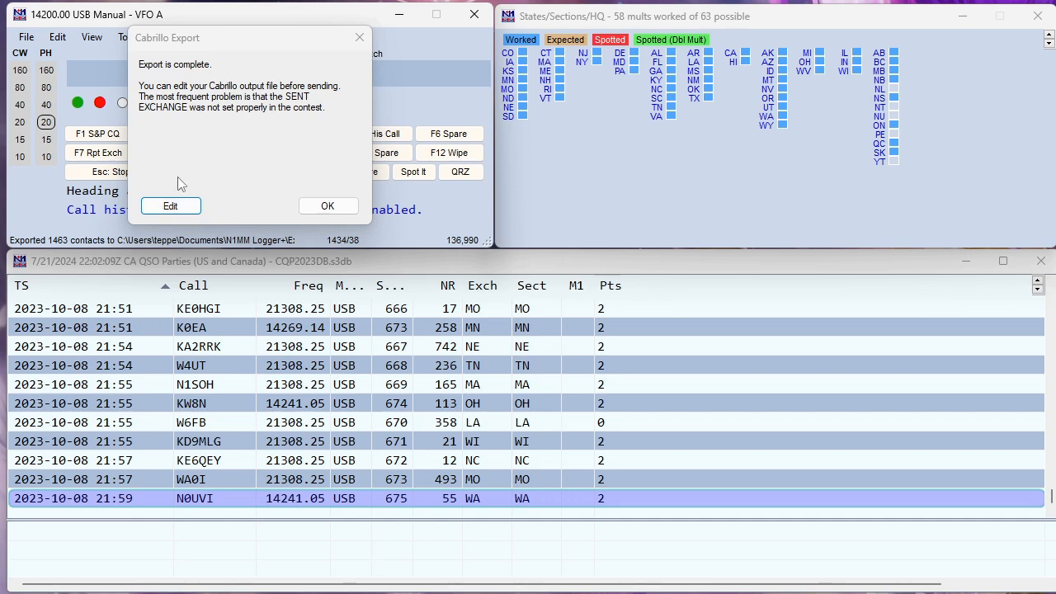
pyautogui.click(159, 212)
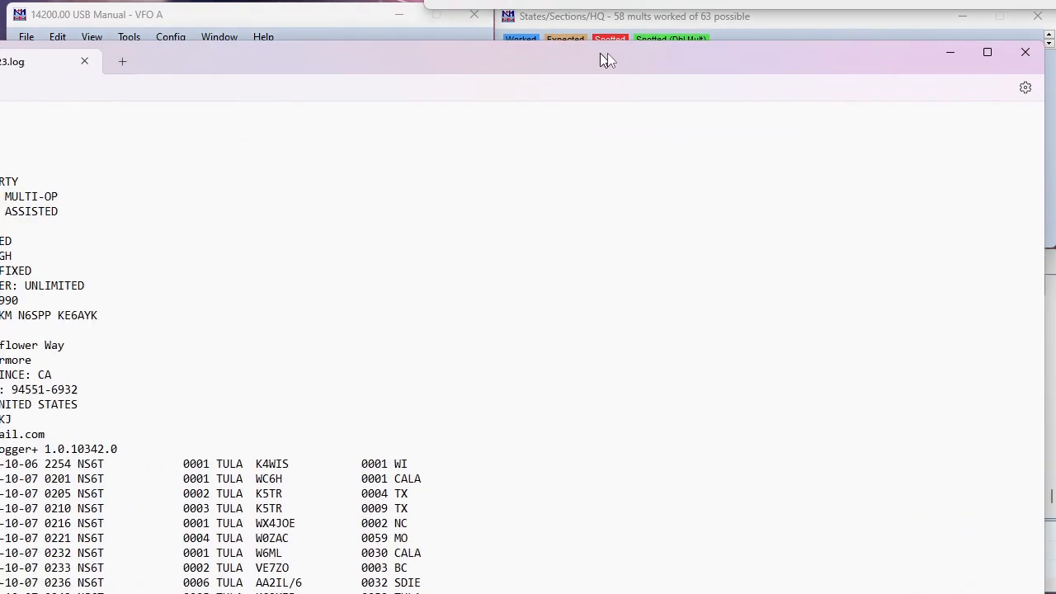
# Fit Notepad on screen and review the NS6T callsign, CATEGORY and OPERATORS header lines
pyautogui.moveTo(767, 31); pyautogui.dragTo(744, 16)
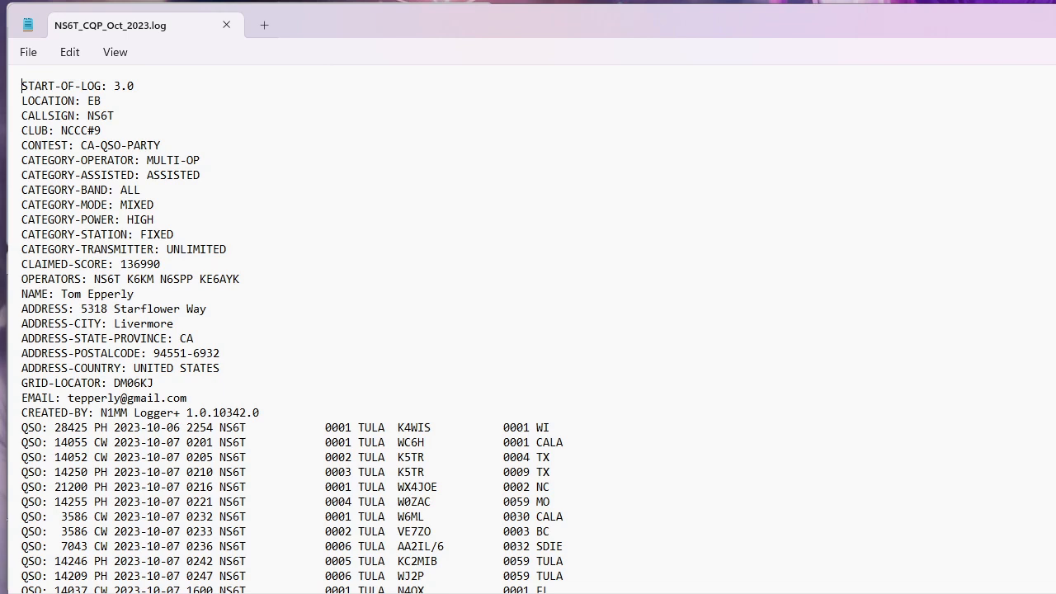
pyautogui.moveTo(1055, 593); pyautogui.dragTo(1036, 552)
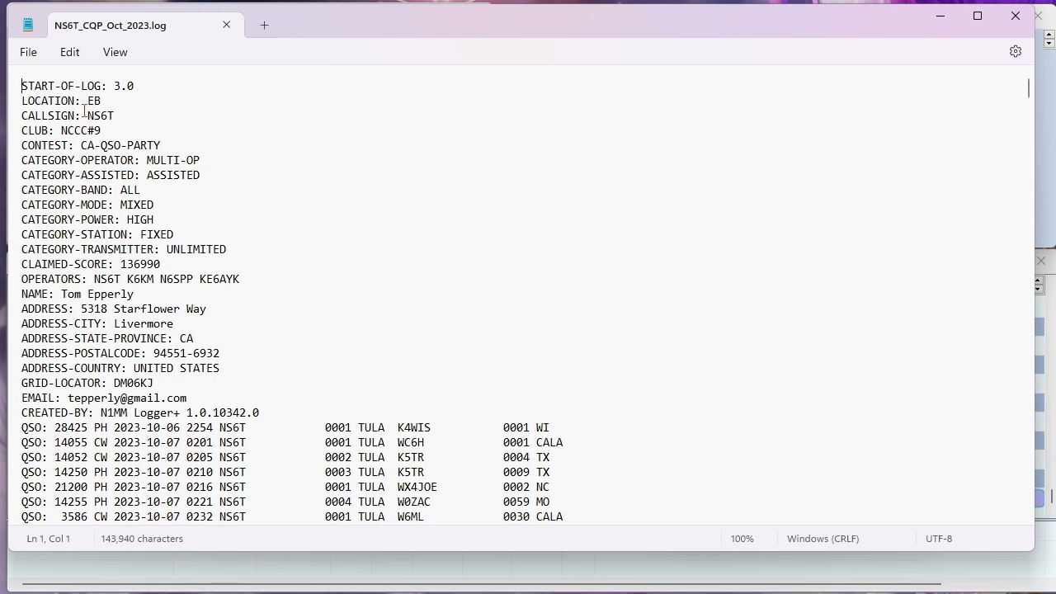
pyautogui.moveTo(83, 114); pyautogui.dragTo(120, 117)
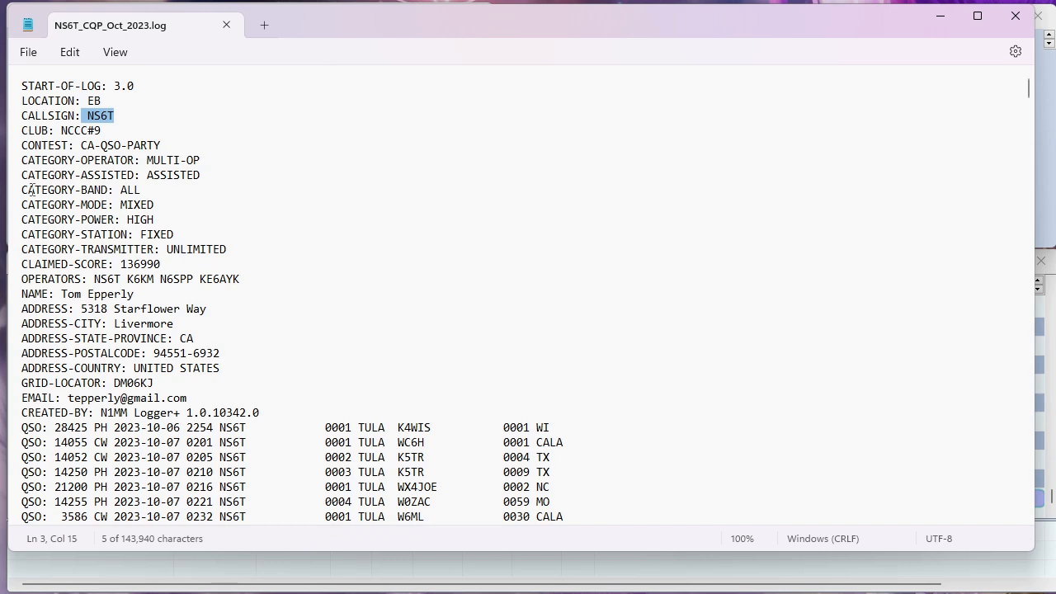
pyautogui.moveTo(22, 160); pyautogui.dragTo(275, 252)
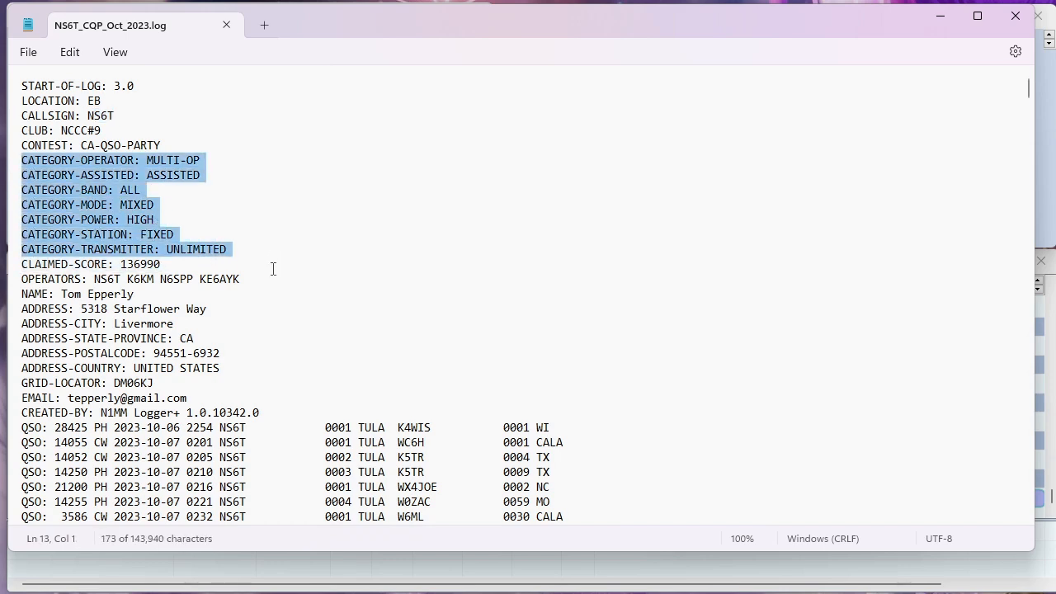
pyautogui.moveTo(253, 280); pyautogui.dragTo(21, 280)
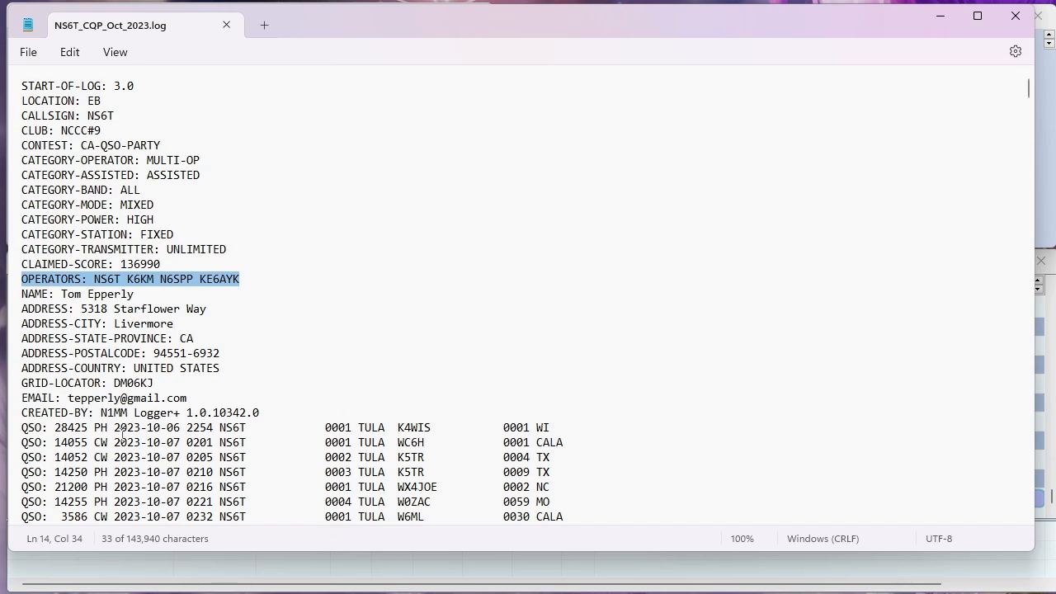
# Check a QSO line's date 2023-10-07, sent call NS6T and 0001 TULA, then show the CQP home page
pyautogui.moveTo(114, 446); pyautogui.dragTo(195, 450)
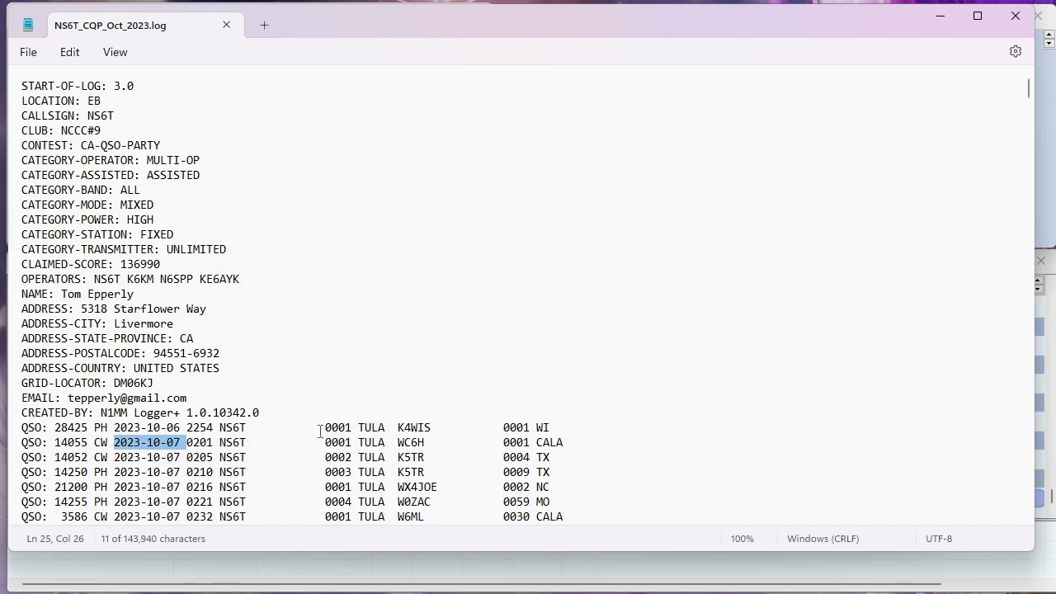
pyautogui.moveTo(219, 429); pyautogui.dragTo(250, 429)
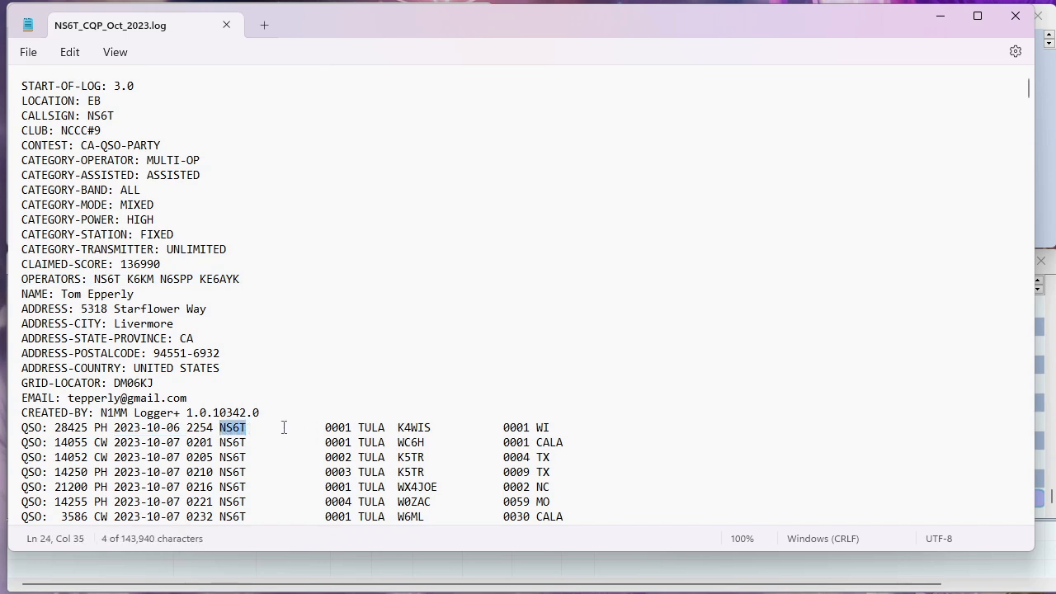
pyautogui.moveTo(320, 427); pyautogui.dragTo(391, 435)
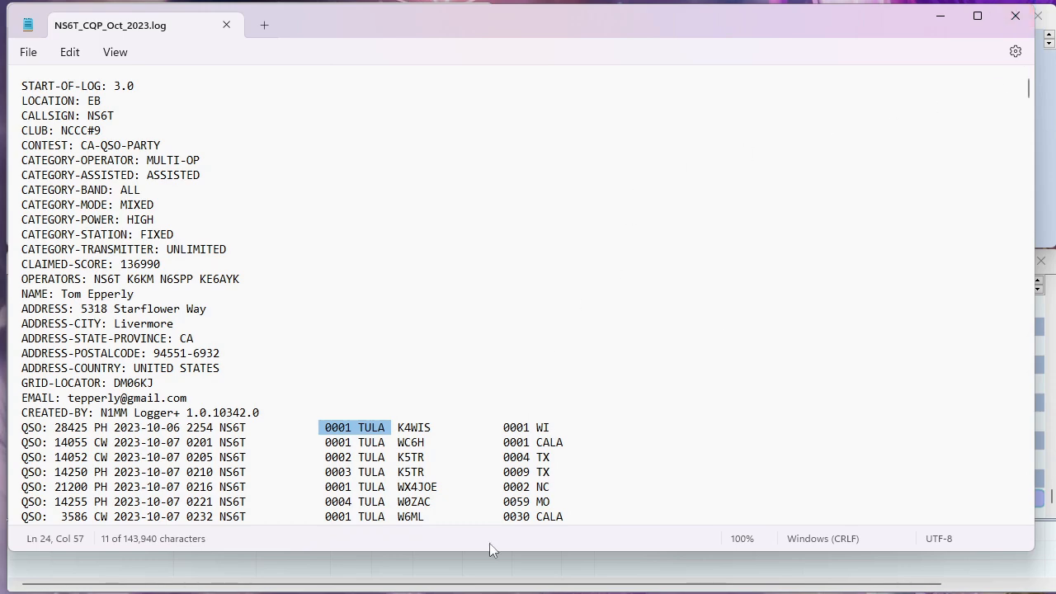
pyautogui.moveTo(491, 593); pyautogui.dragTo(509, 47)
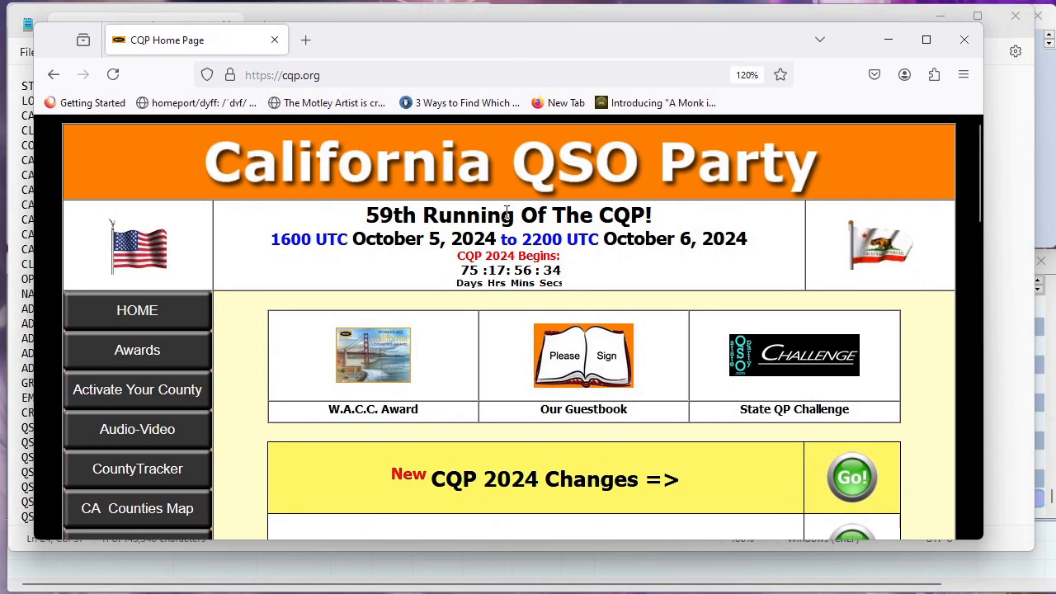
# Navigate cqp.org to the Log Submission Form's cut-and-paste tab, then return to Notepad
pyautogui.scroll(-5, 470, 211)
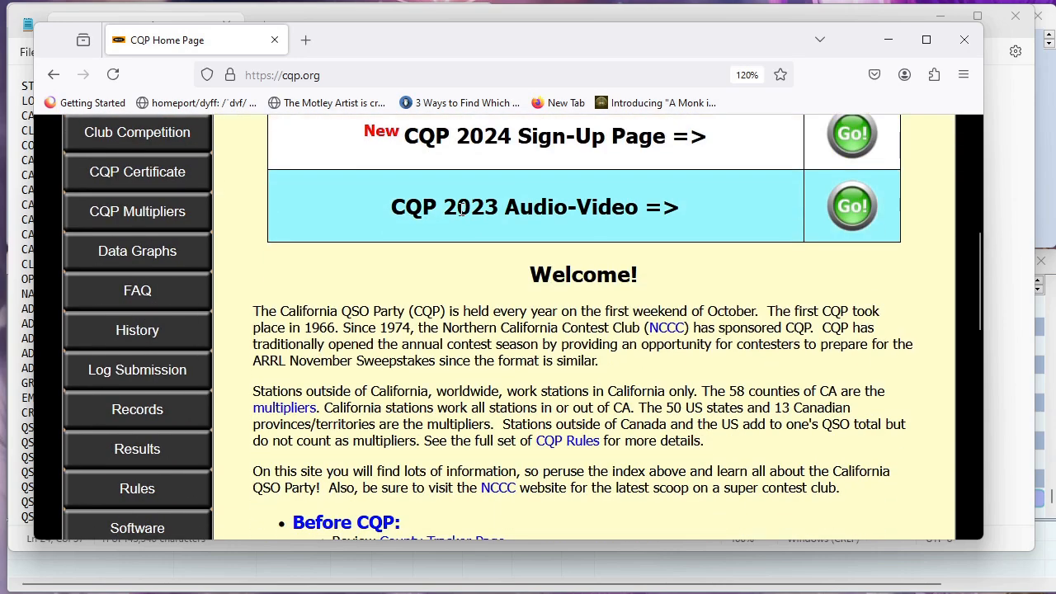
pyautogui.scroll(-3, 461, 211)
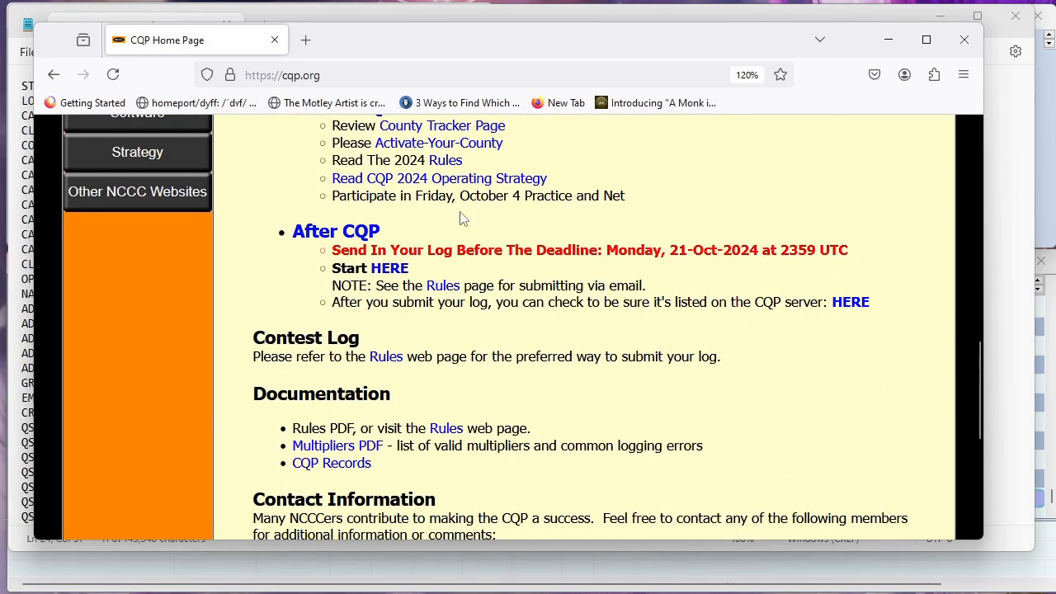
pyautogui.click(387, 276)
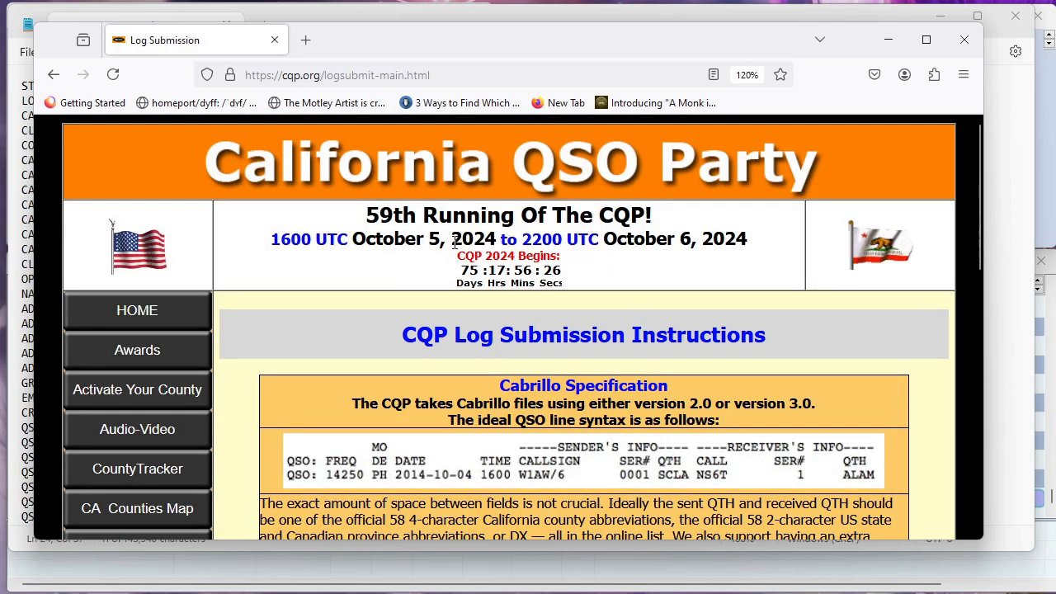
pyautogui.scroll(-1, 458, 246)
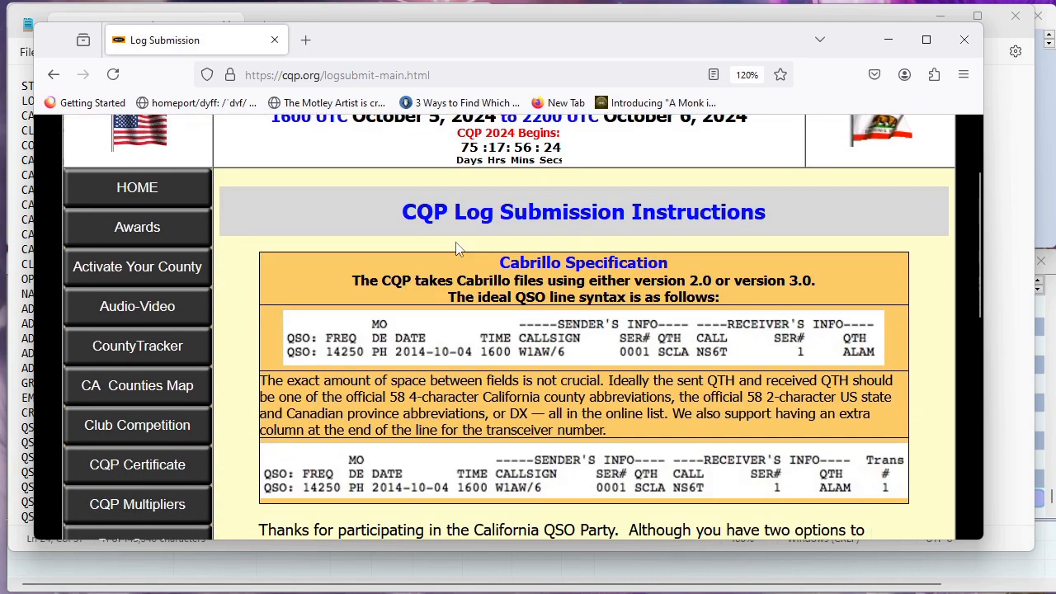
pyautogui.scroll(-5, 458, 247)
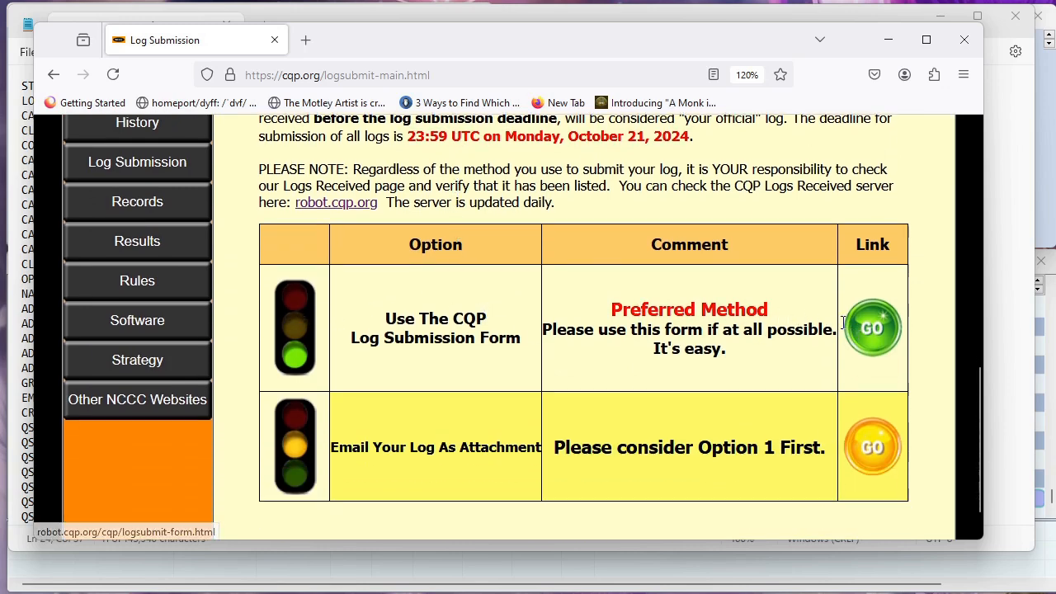
pyautogui.click(877, 339)
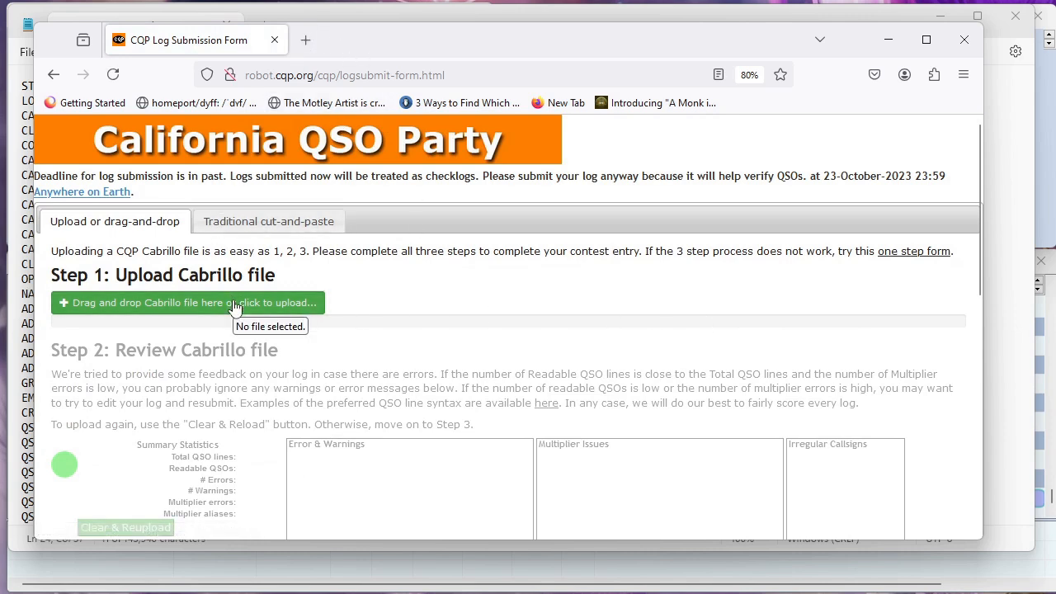
pyautogui.click(248, 223)
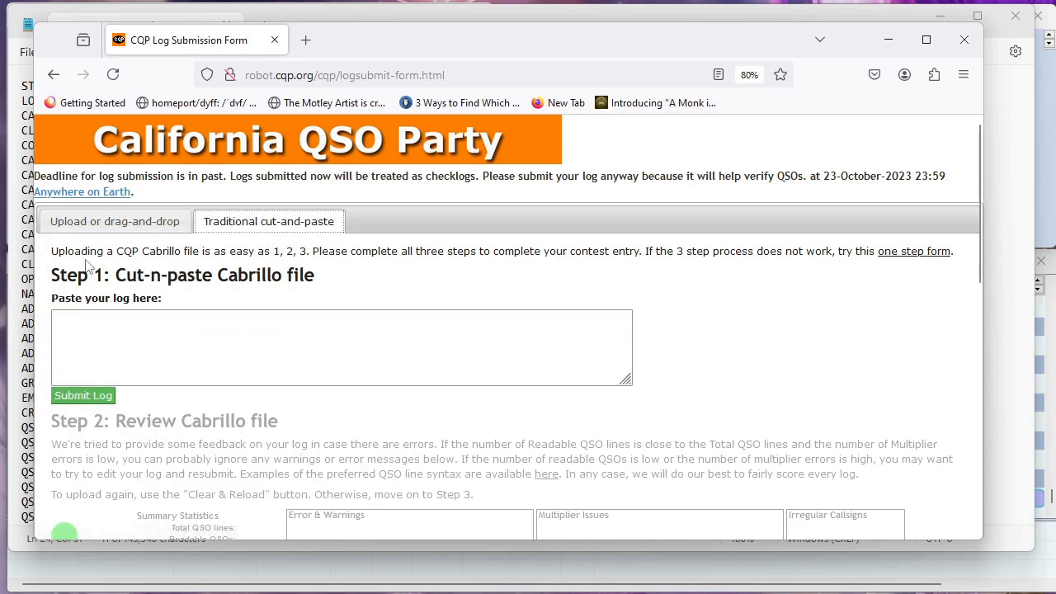
pyautogui.click(13, 248)
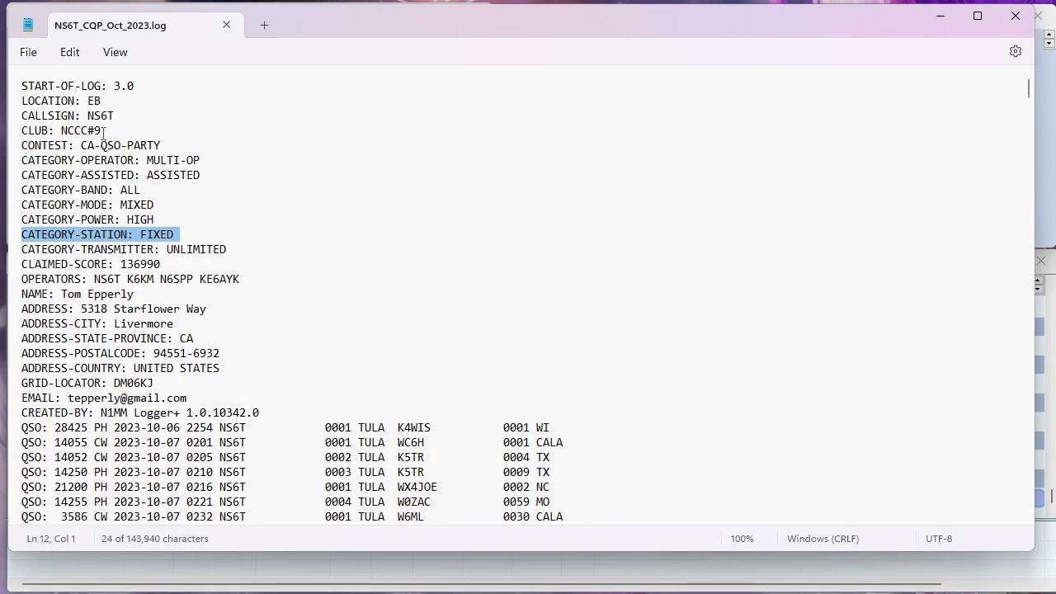
# Copy the whole Cabrillo log, minimize Notepad and click into the form's paste box
pyautogui.hotkey('ctrl', 'a')
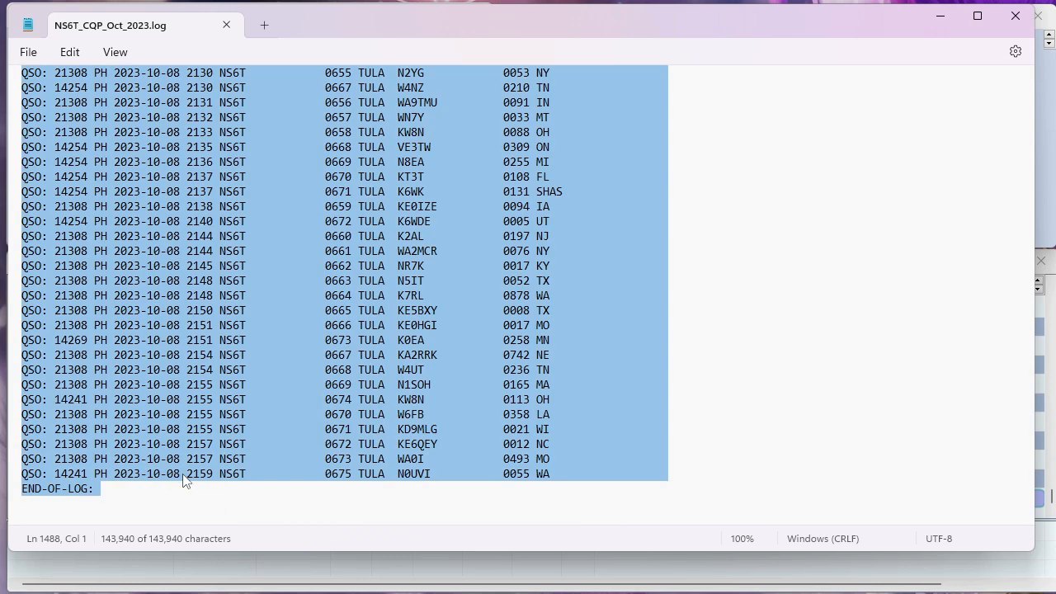
pyautogui.rightClick(187, 361)
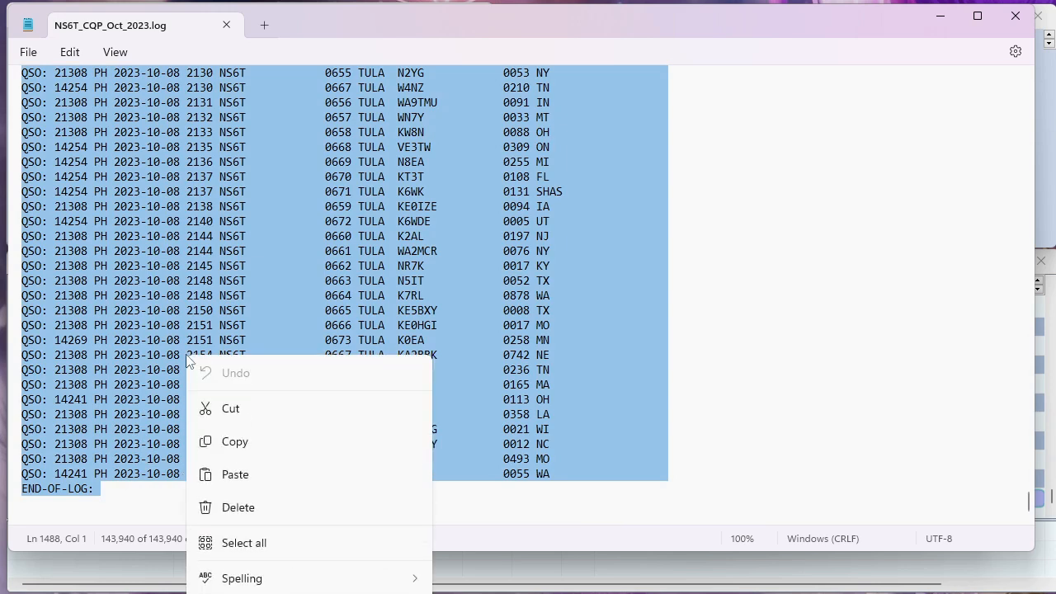
pyautogui.click(251, 446)
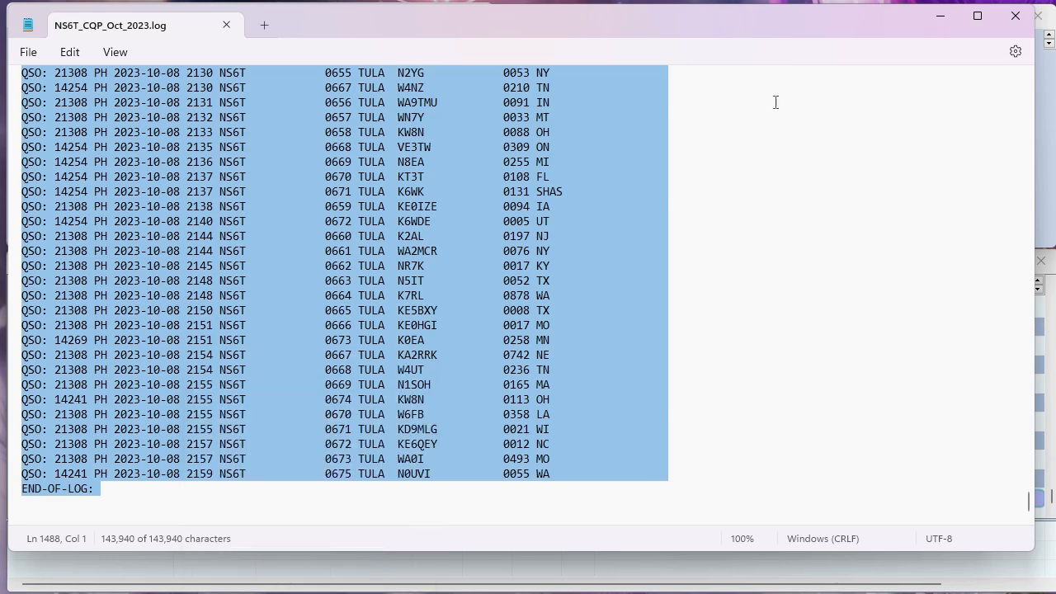
pyautogui.click(941, 16)
pyautogui.click(215, 325)
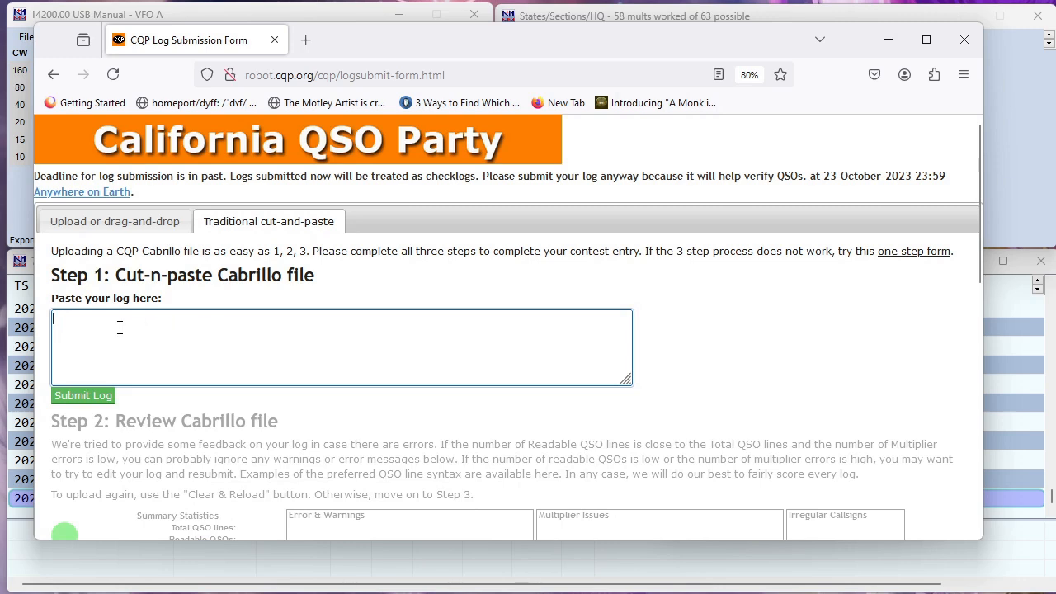
# Paste the Cabrillo log into the form, submit it and view the review: 1463 QSOs, 11 errors, 1 warning
pyautogui.hotkey('ctrl', 'v')
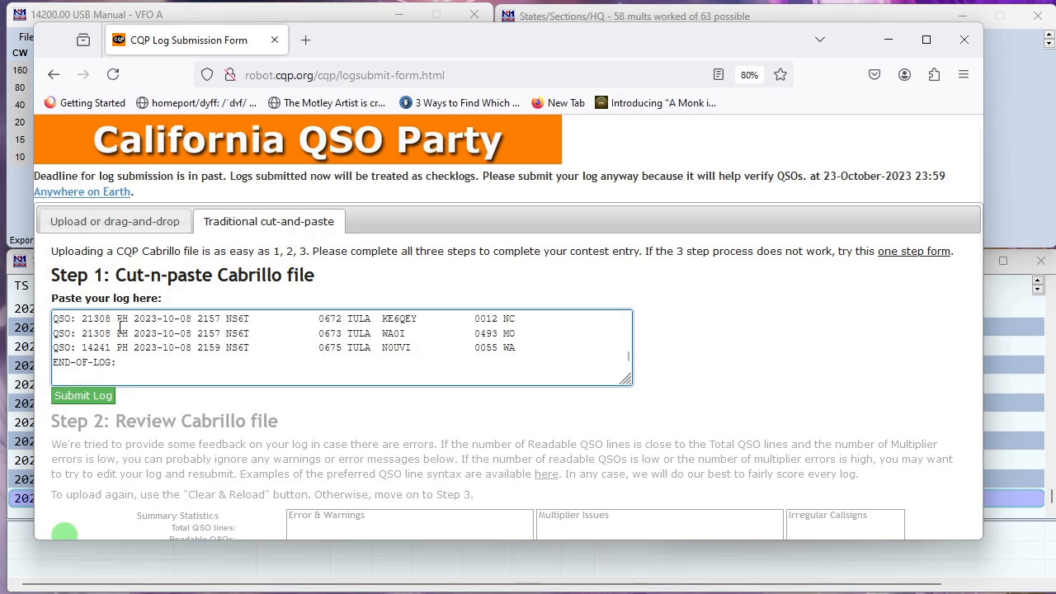
pyautogui.scroll(3, 319, 356)
pyautogui.scroll(3, 319, 357)
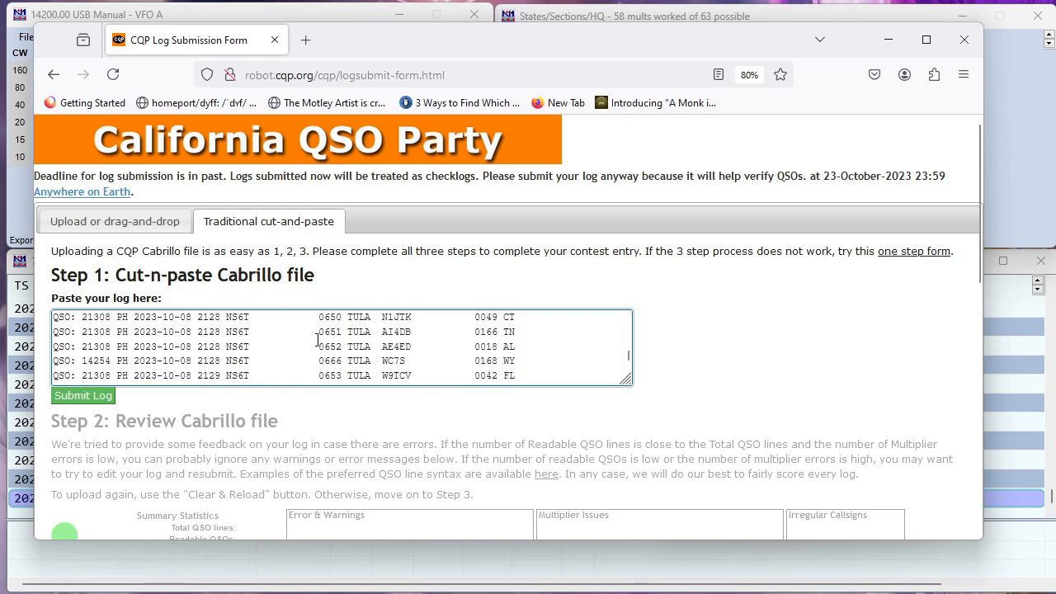
pyautogui.moveTo(627, 363); pyautogui.dragTo(641, 313)
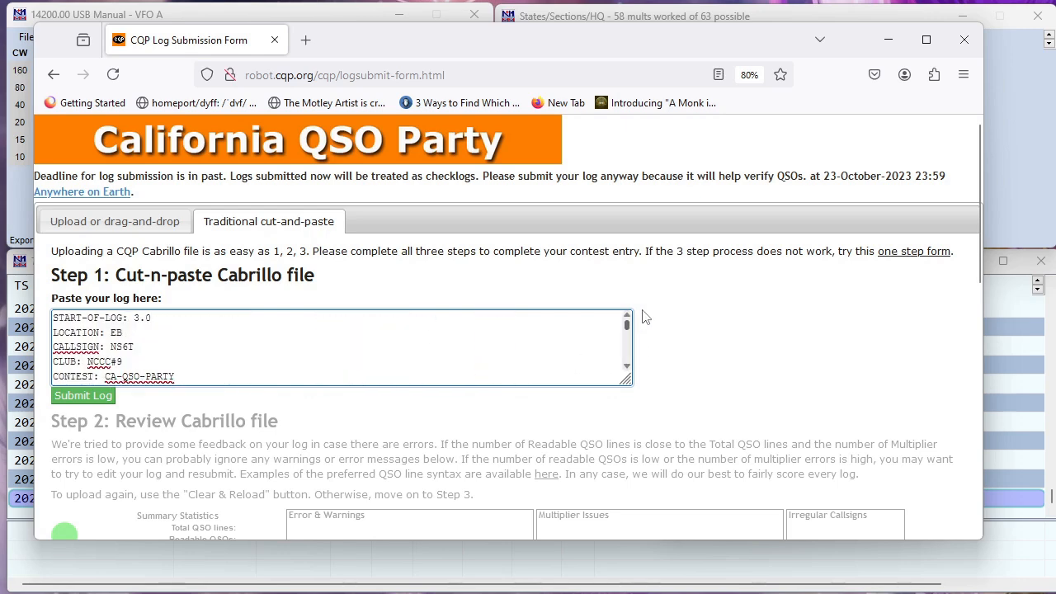
pyautogui.click(72, 399)
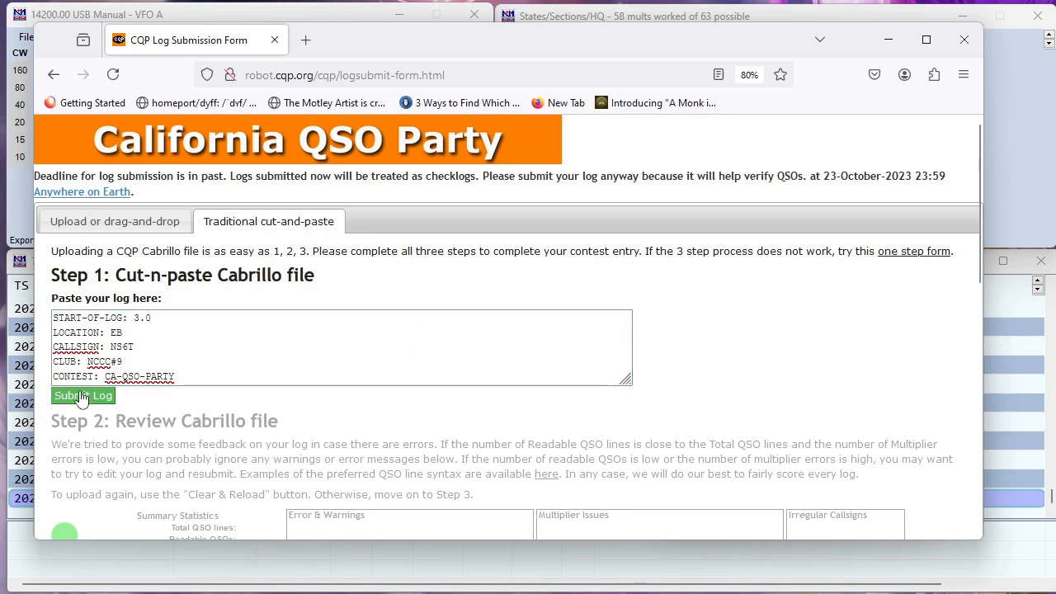
pyautogui.scroll(-3, 322, 353)
pyautogui.scroll(-3, 322, 353)
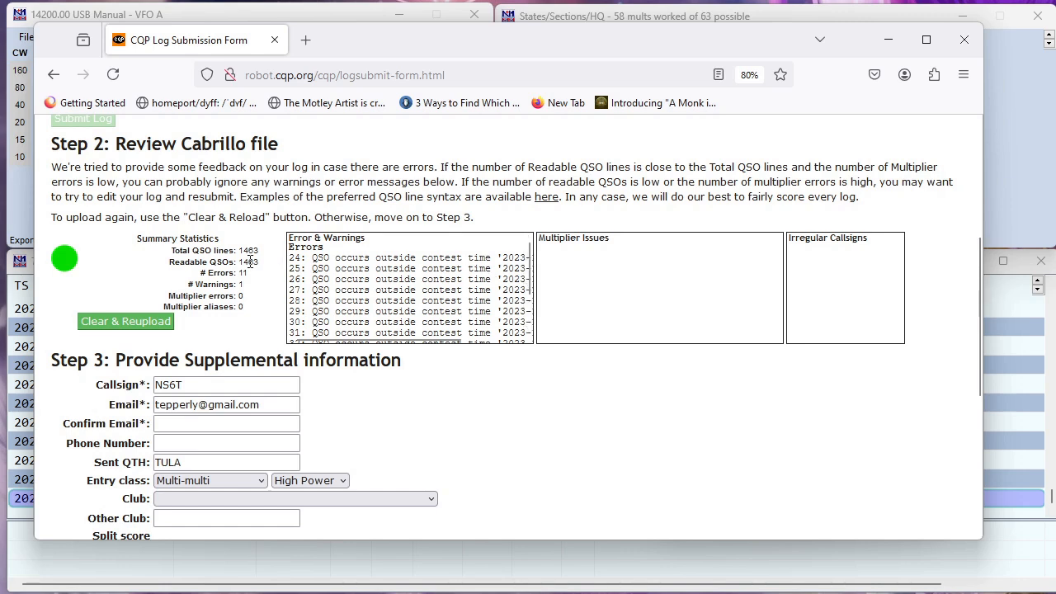
pyautogui.moveTo(258, 250); pyautogui.dragTo(238, 273)
pyautogui.click(248, 287)
pyautogui.scroll(-2, 531, 328)
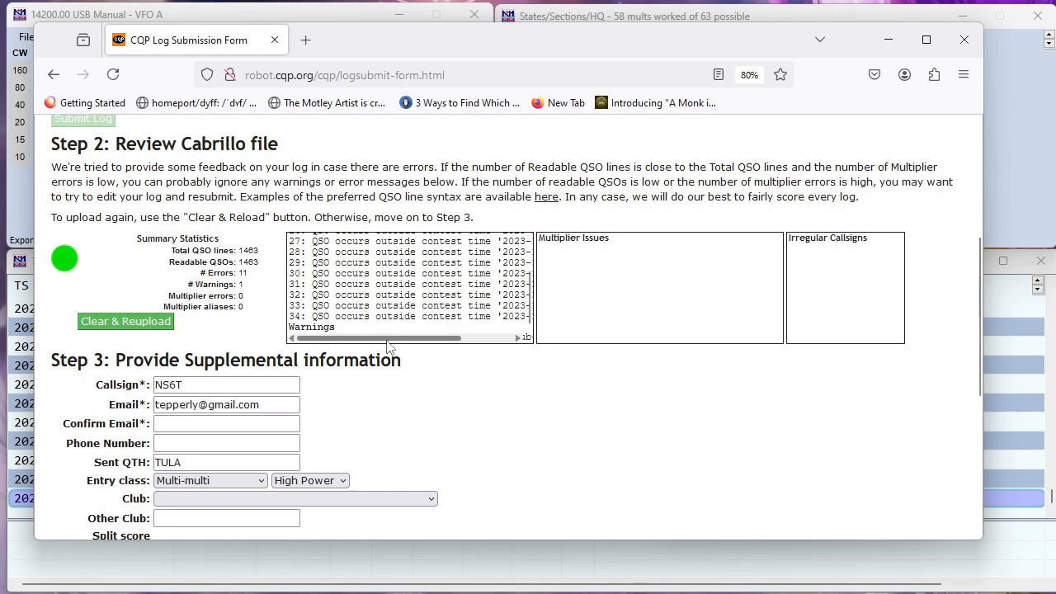
pyautogui.moveTo(387, 341); pyautogui.dragTo(466, 347)
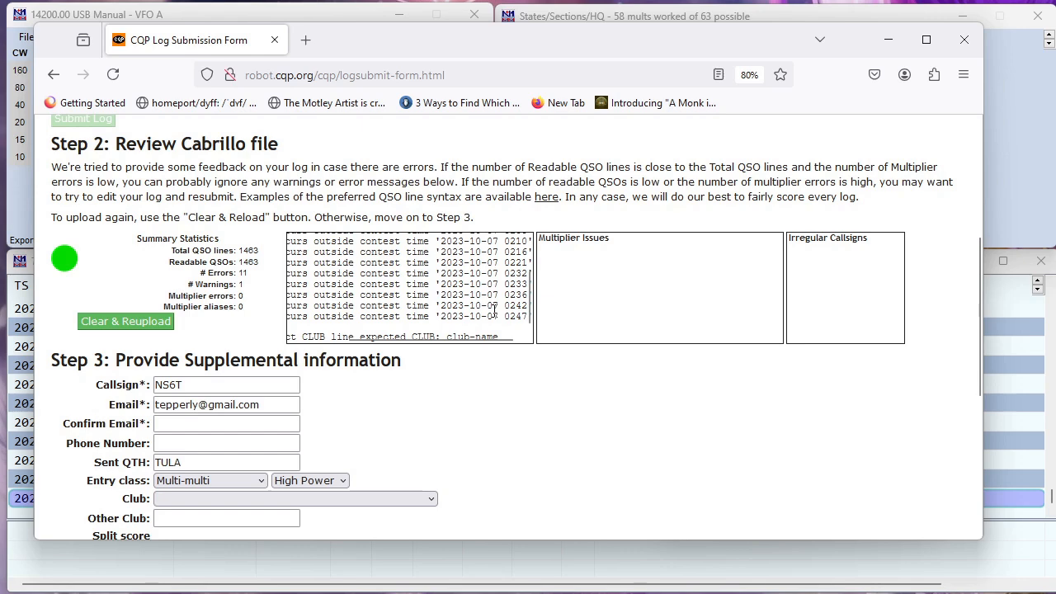
pyautogui.scroll(3, 494, 312)
pyautogui.scroll(-5, 495, 312)
pyautogui.scroll(3, 438, 239)
pyautogui.moveTo(485, 345)
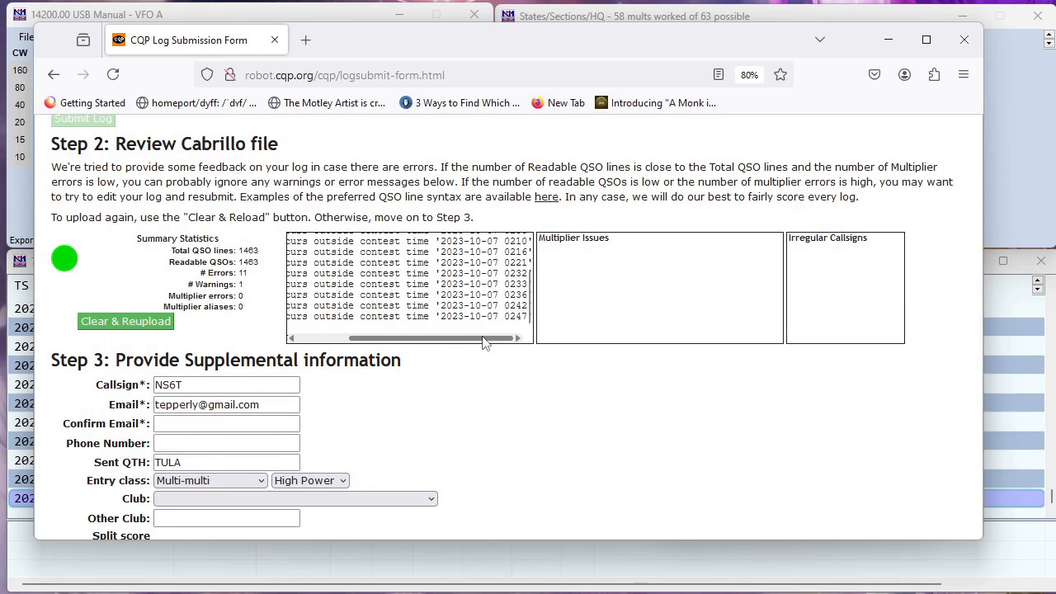
pyautogui.scroll(-5, 457, 292)
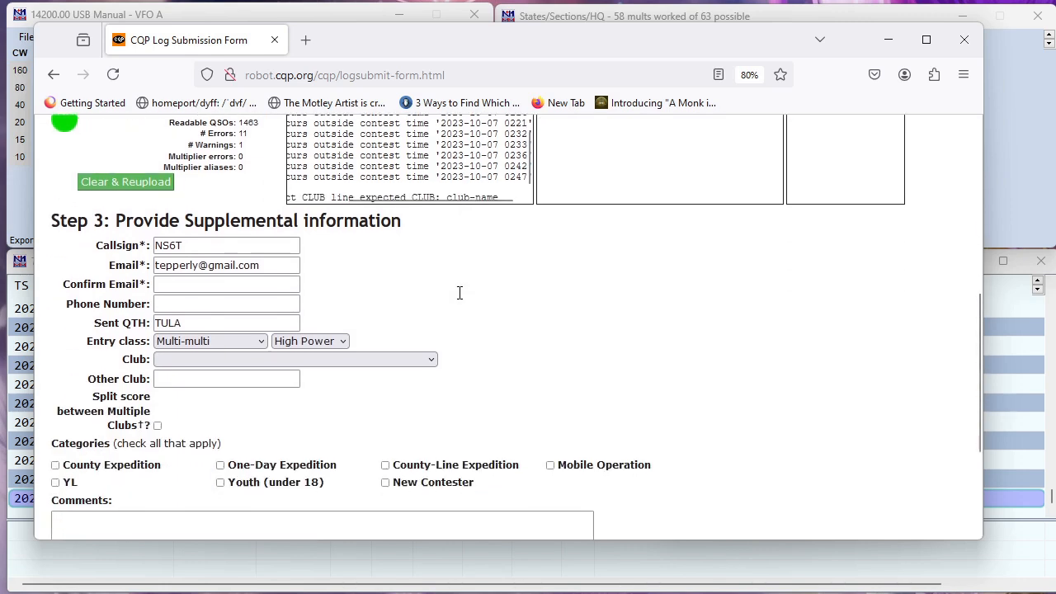
pyautogui.scroll(3, 434, 240)
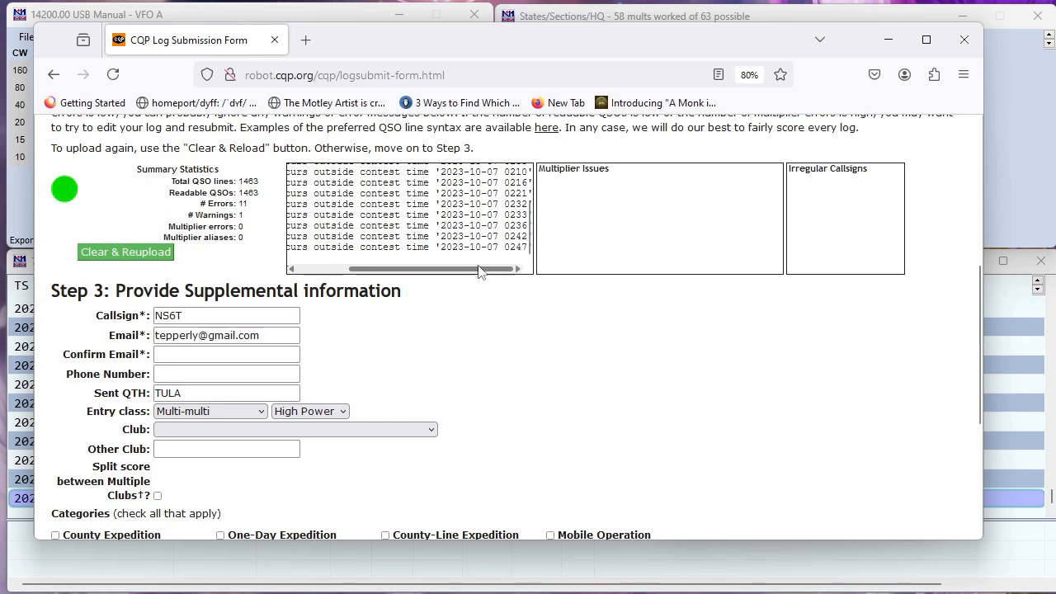
pyautogui.moveTo(483, 271); pyautogui.dragTo(410, 273)
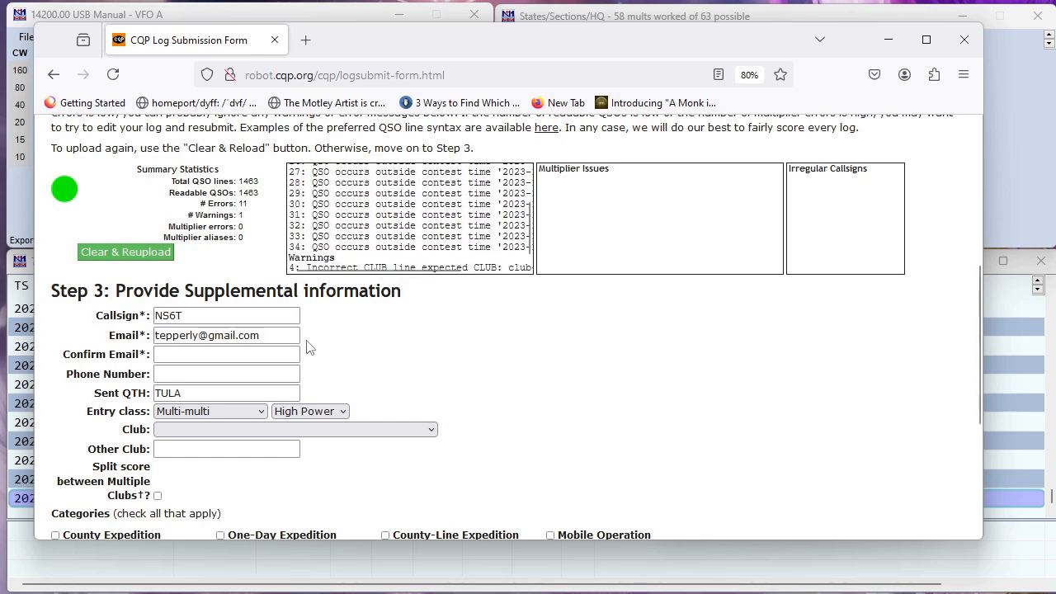
# Enter the confirmation e-mail address, skip phone number, and leave the club score split off
pyautogui.click(255, 355)
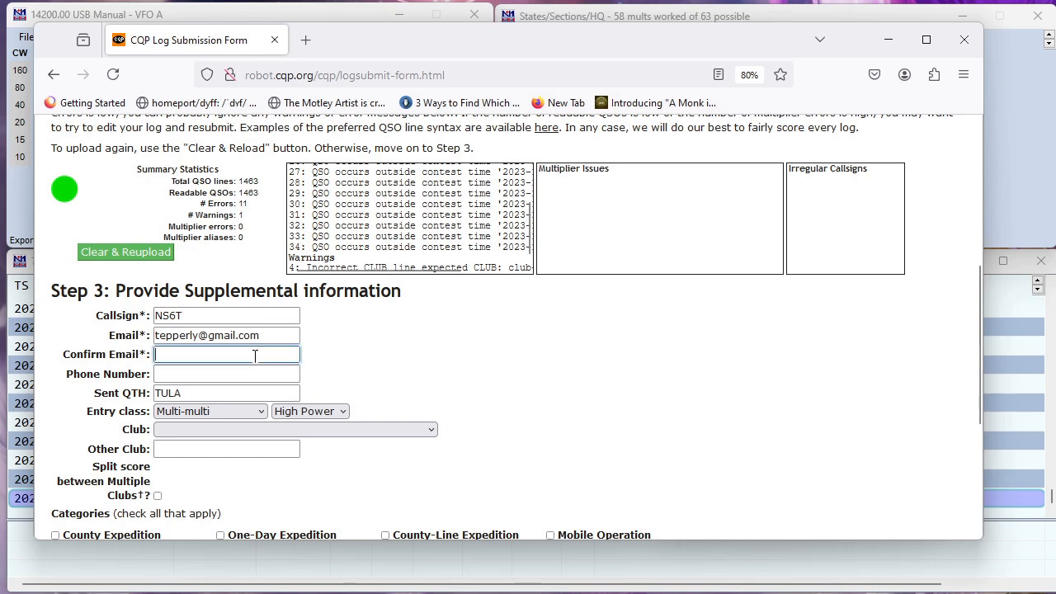
pyautogui.scroll(-2, 254, 361)
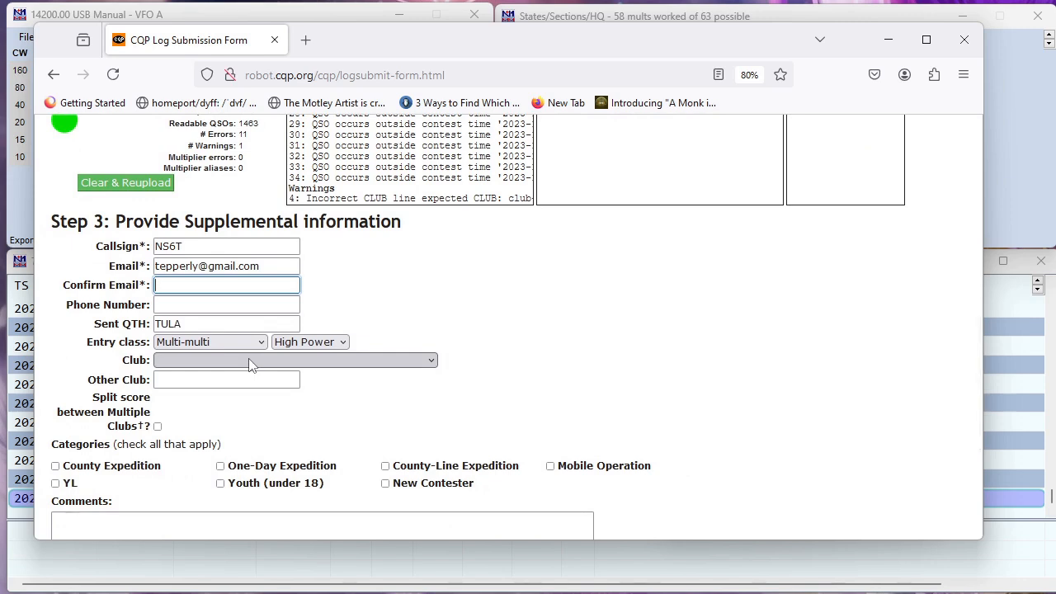
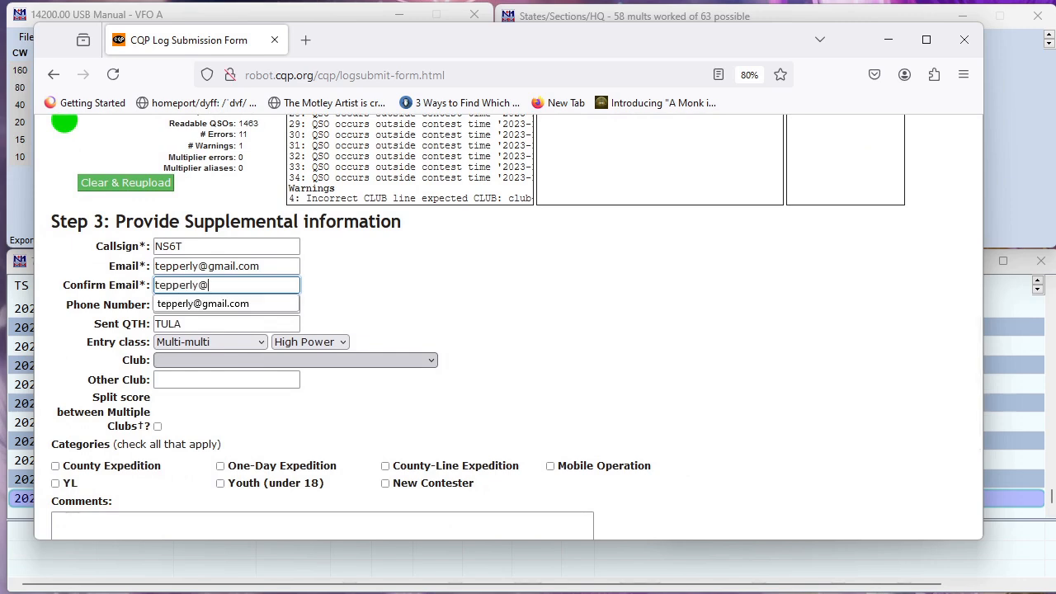
pyautogui.press('Tab')
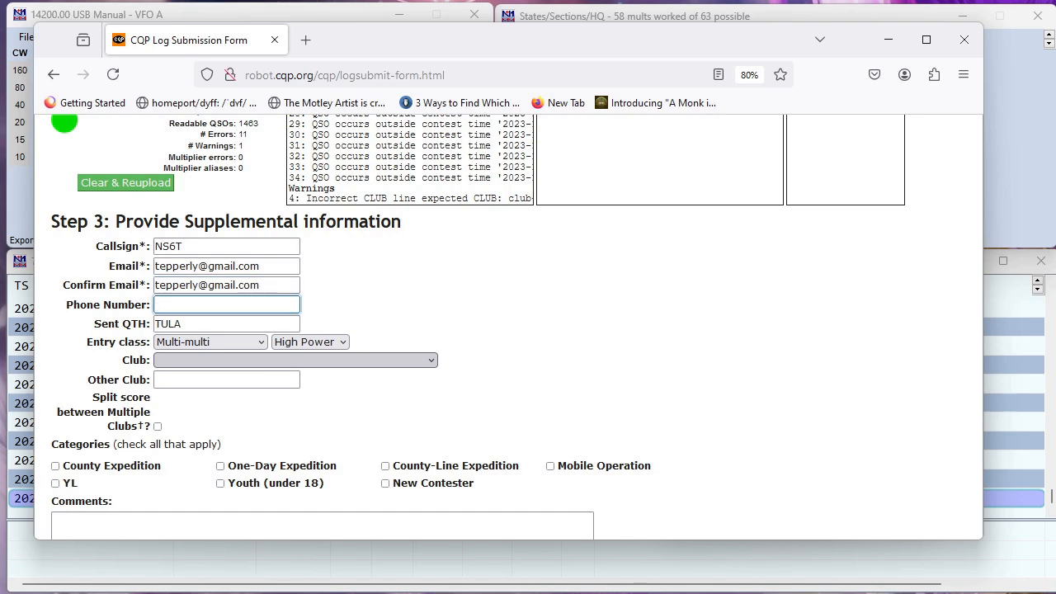
pyautogui.press('Tab')
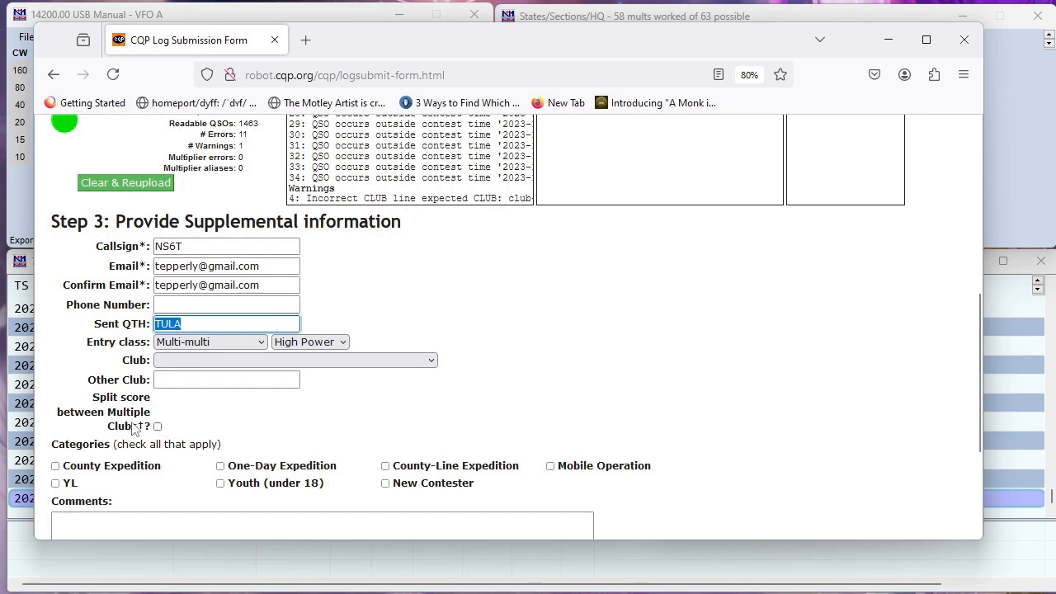
pyautogui.click(157, 426)
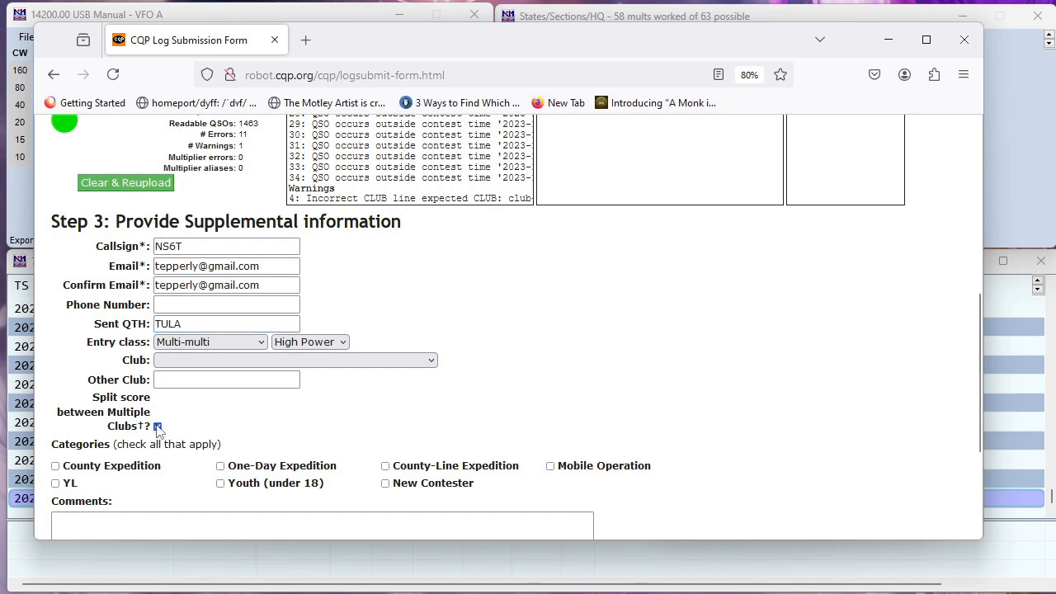
pyautogui.click(157, 427)
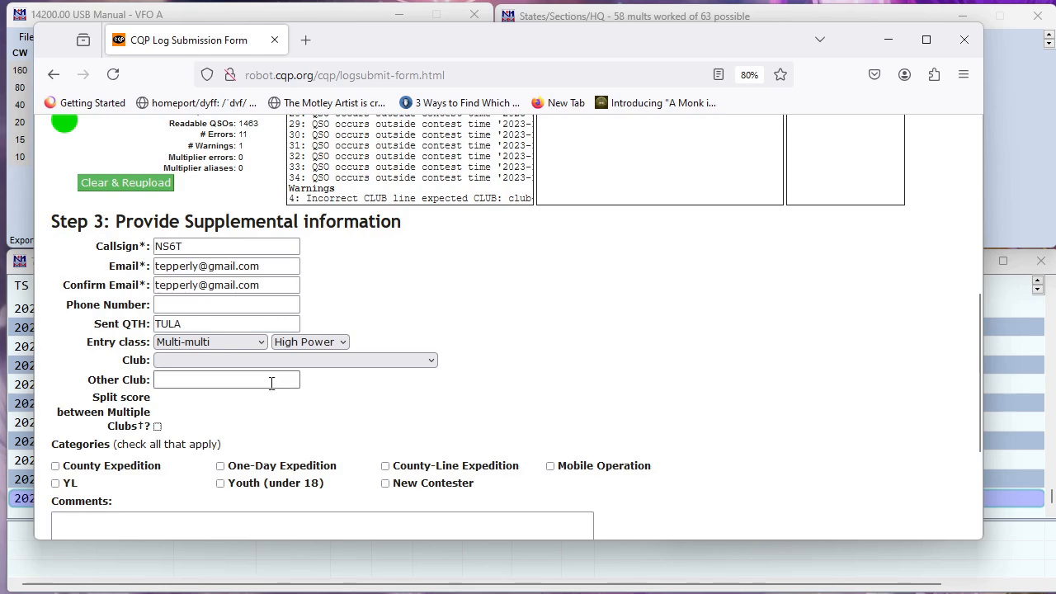
pyautogui.scroll(-4, 272, 385)
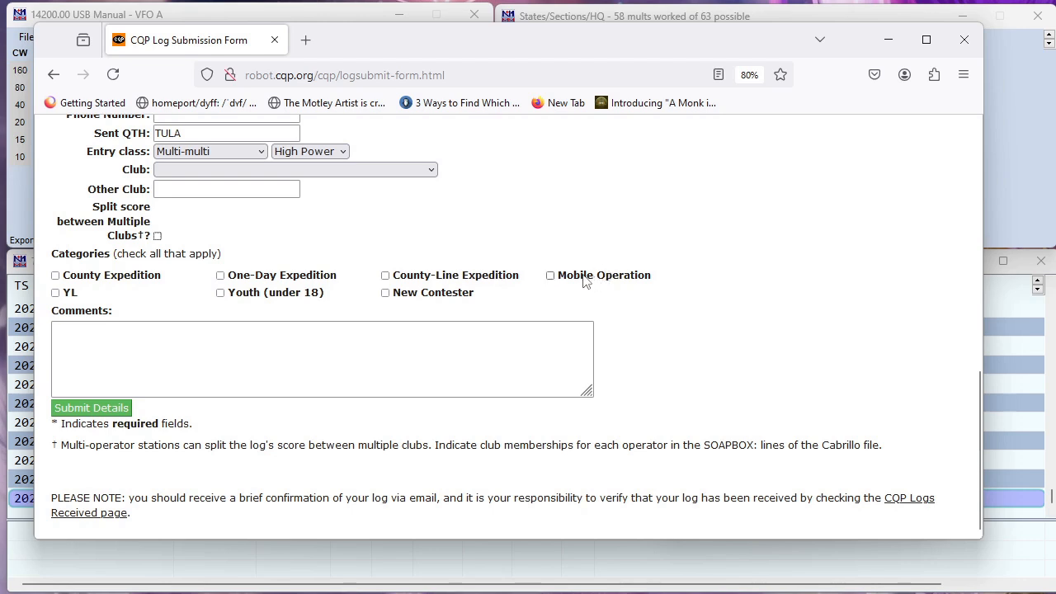
# Add the comment 'Thanks for the contest. I was terrific. Happy to upload my log.' and submit details
pyautogui.click(134, 351)
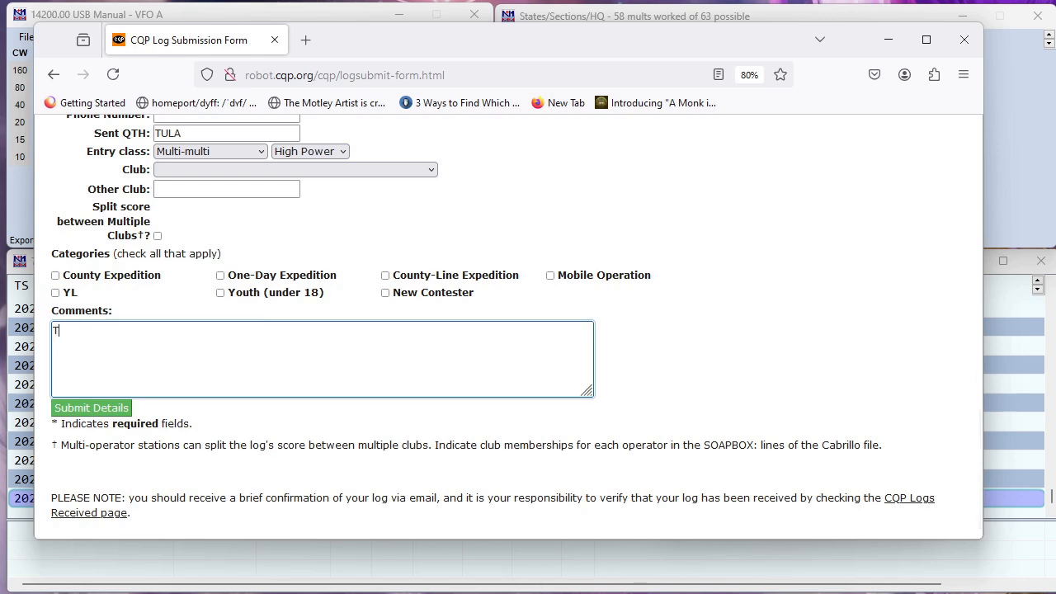
pyautogui.write('Thanks for the contest. I was terrific.')
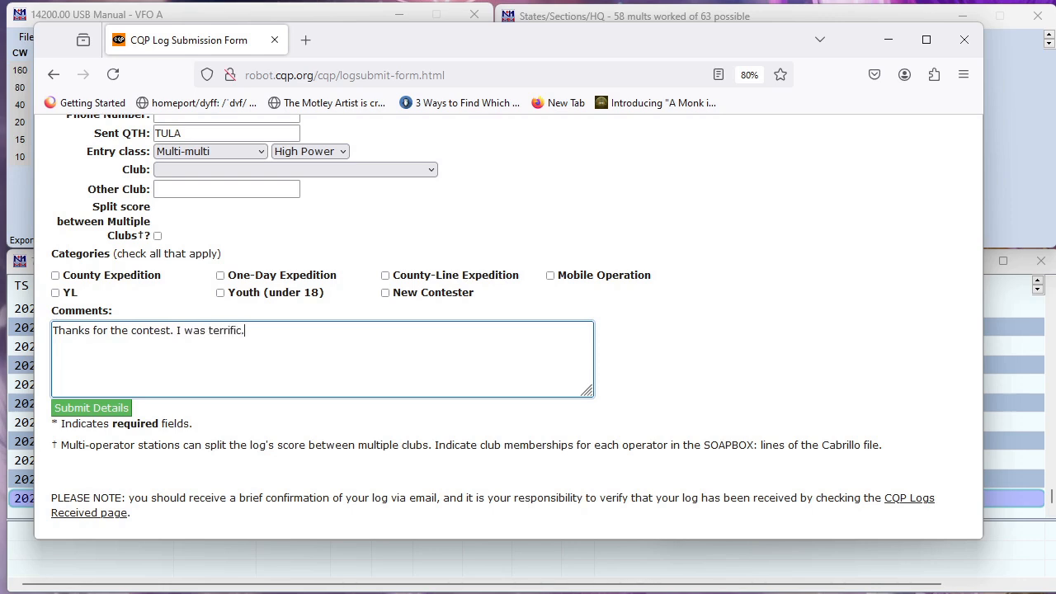
pyautogui.write(' Happy to upload my lo')
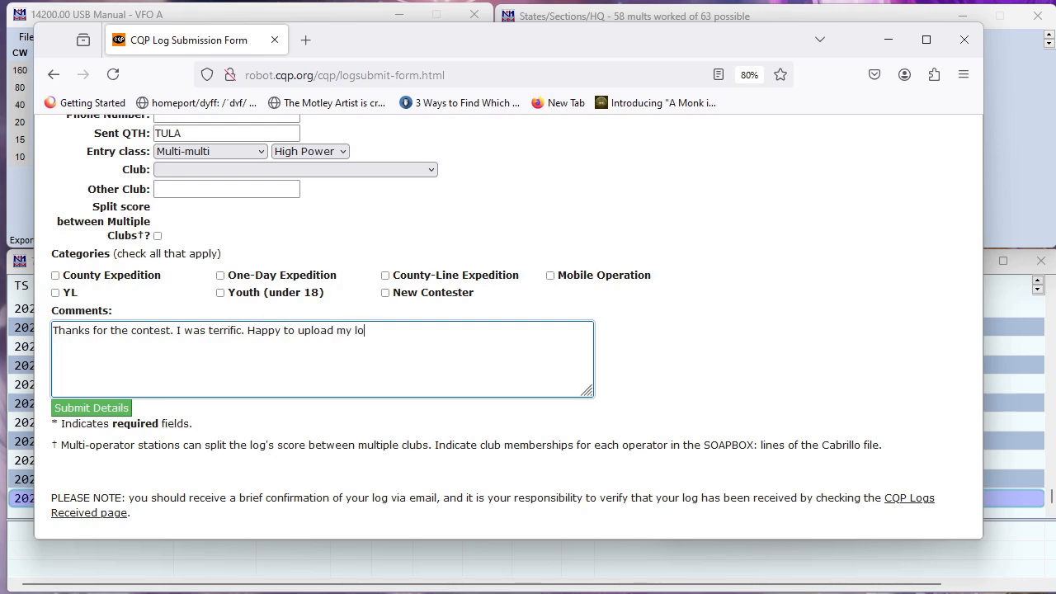
pyautogui.write('g.')
pyautogui.click(104, 412)
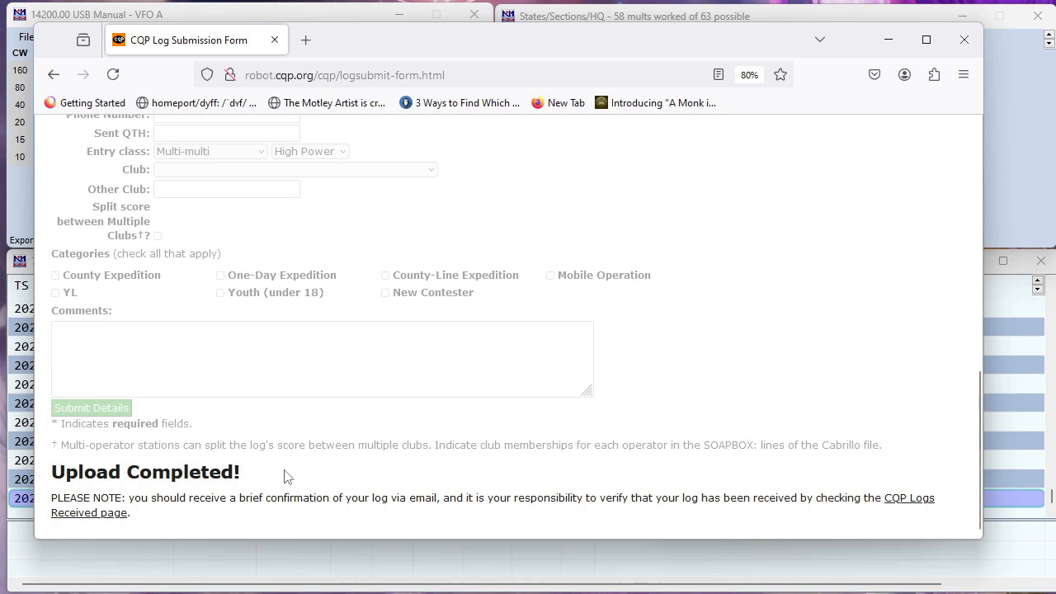
pyautogui.scroll(10, 292, 344)
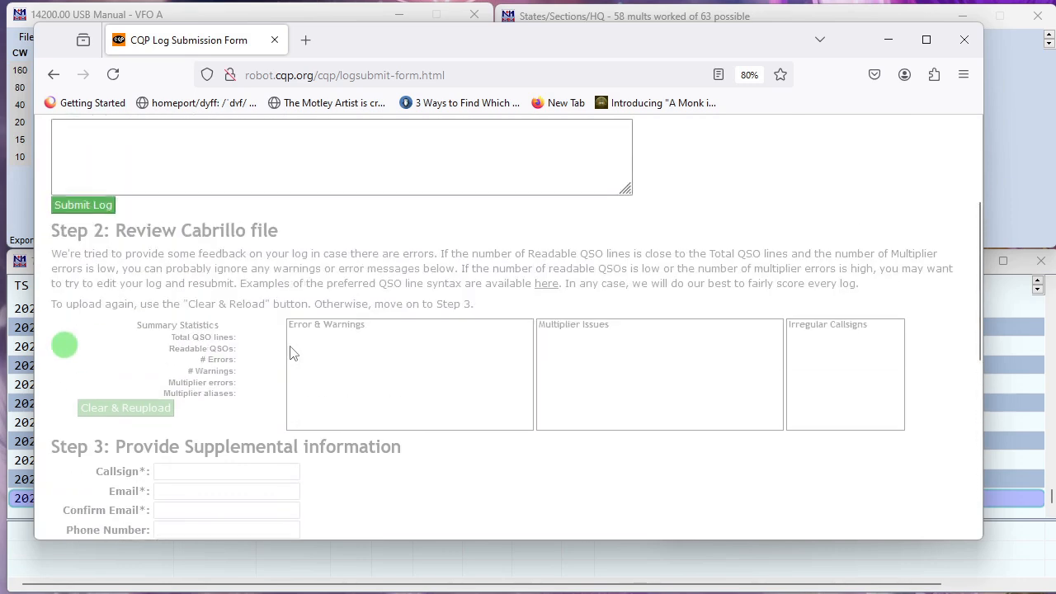
# Switch the form to file upload and open an enlarged file picker
pyautogui.scroll(5, 291, 350)
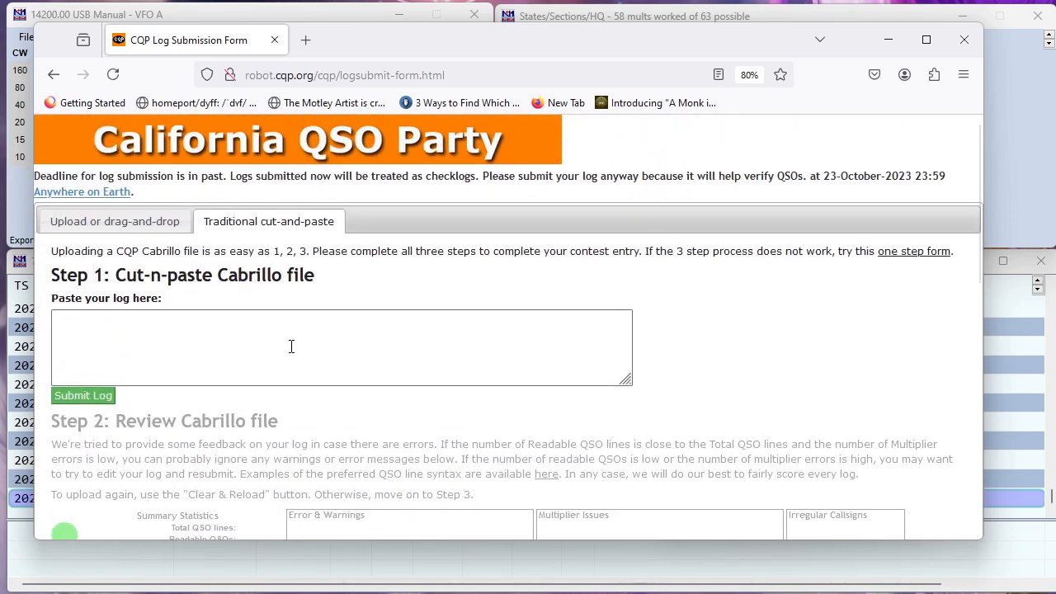
pyautogui.click(160, 222)
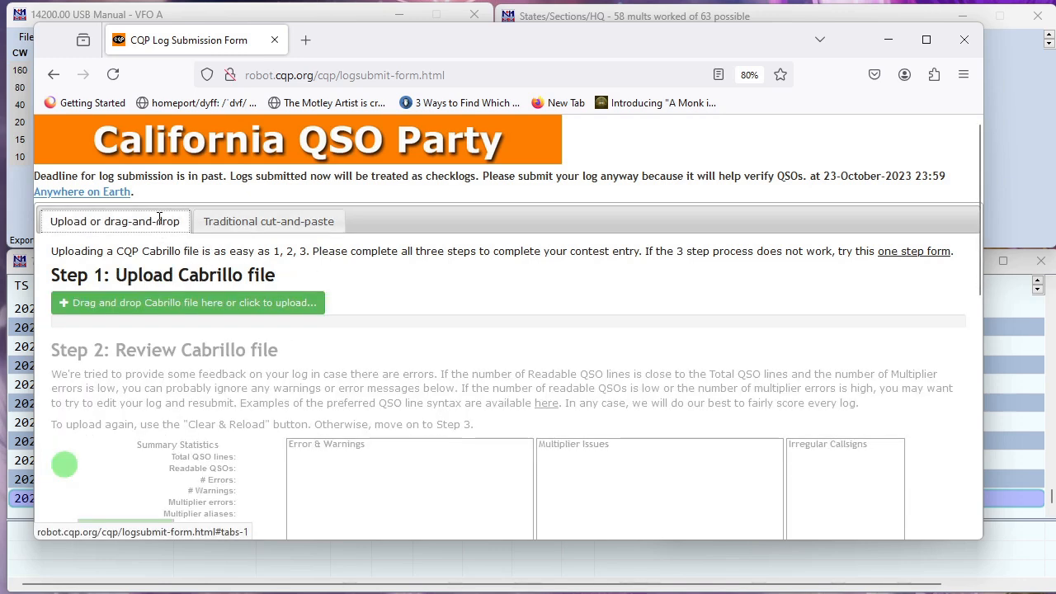
pyautogui.click(190, 304)
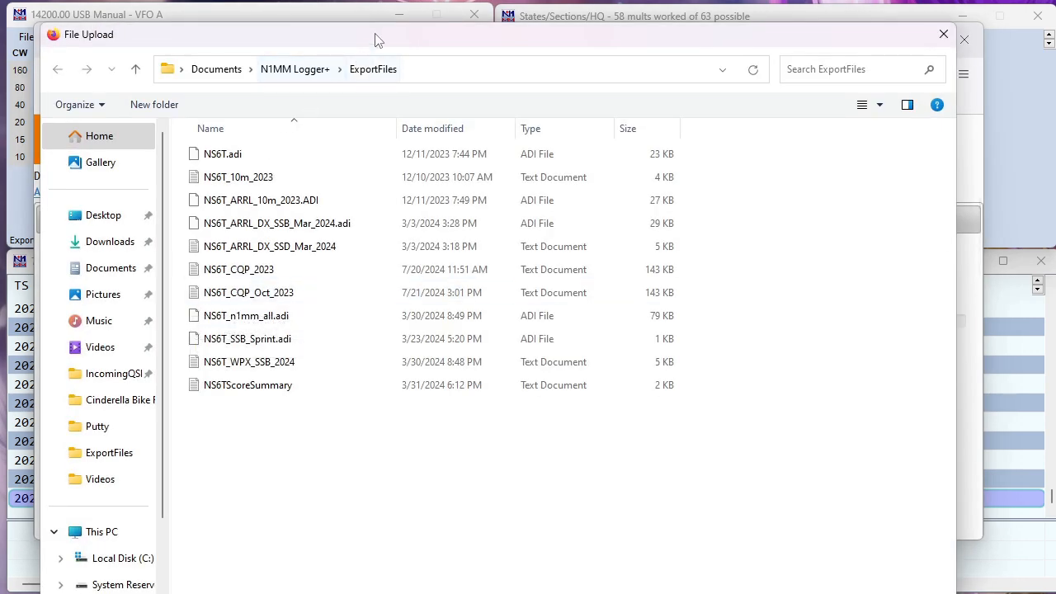
pyautogui.moveTo(377, 33); pyautogui.dragTo(380, 21)
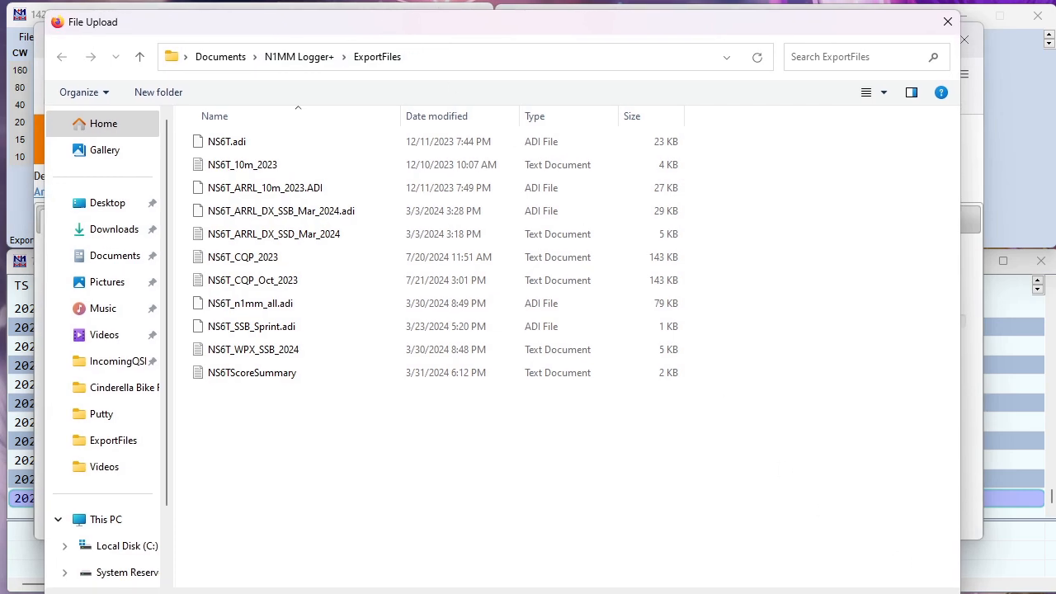
pyautogui.moveTo(959, 593); pyautogui.dragTo(968, 532)
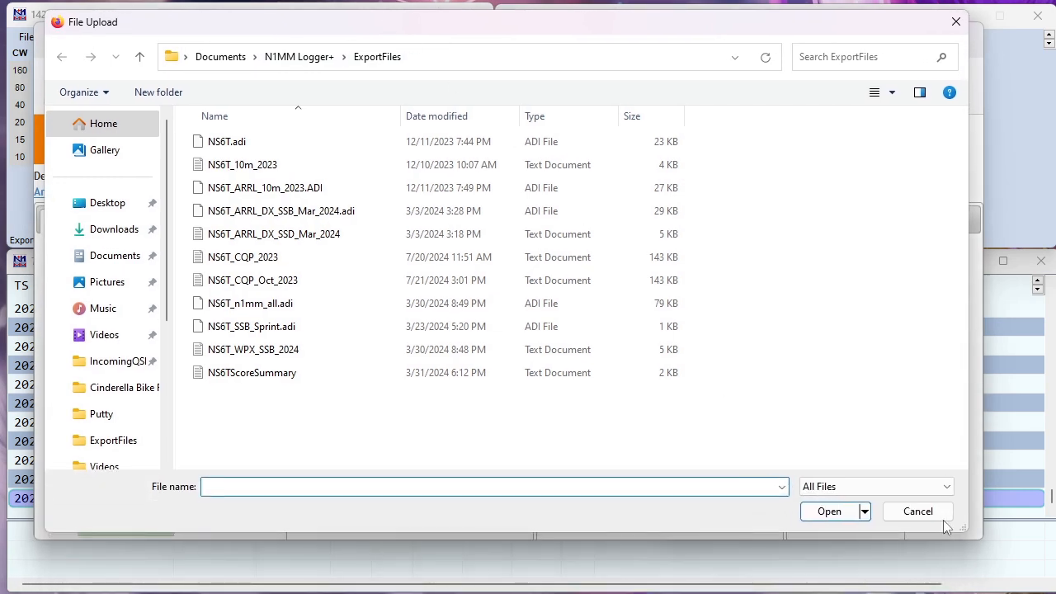
# Browse to Documents > N1MM Logger+ > ExportFiles and upload NS6T_CQP_Oct_2023
pyautogui.click(198, 61)
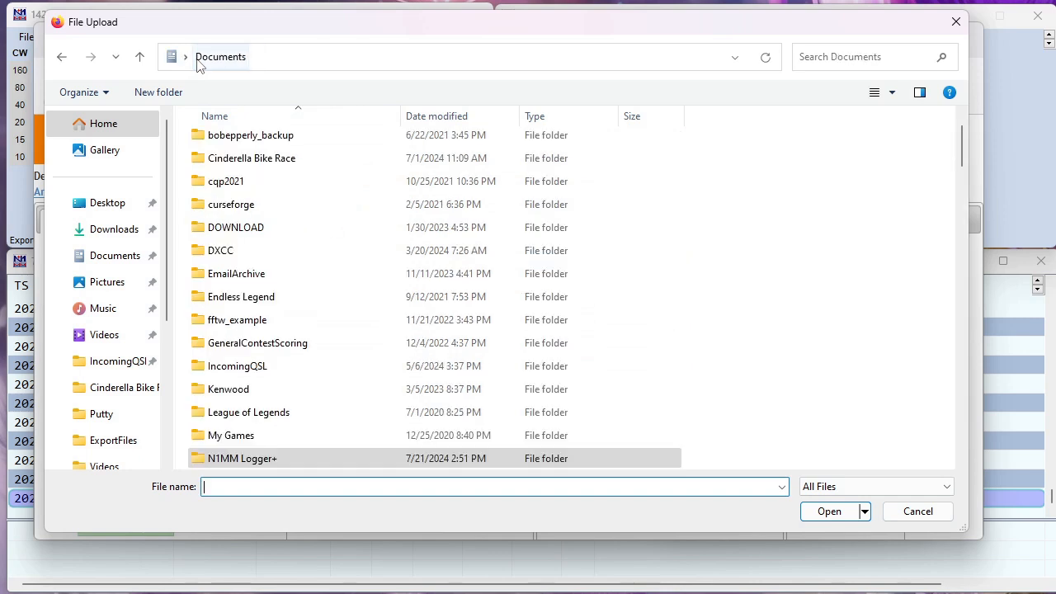
pyautogui.click(242, 462)
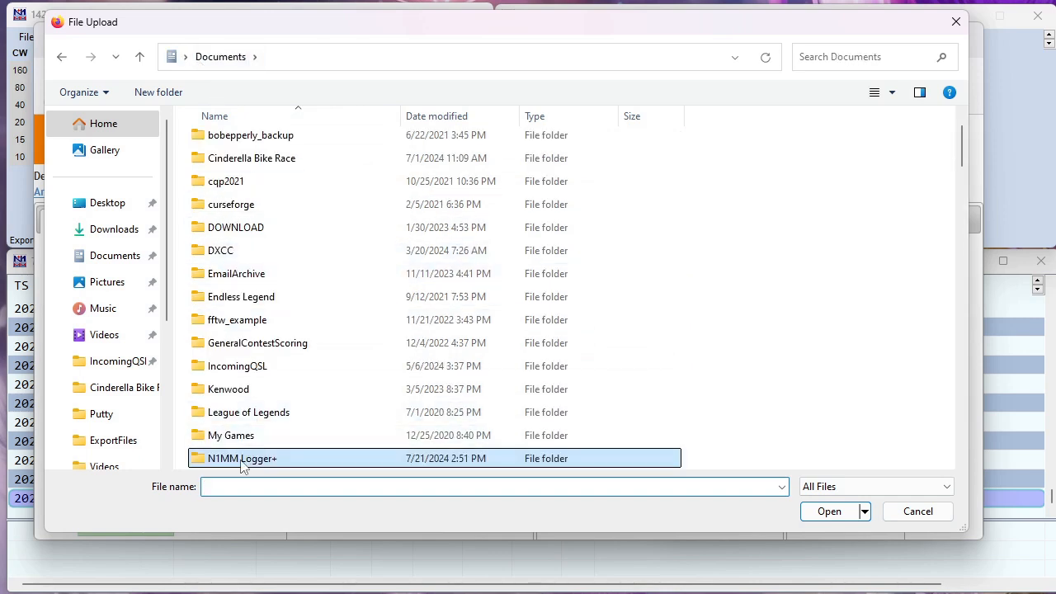
pyautogui.click(114, 257)
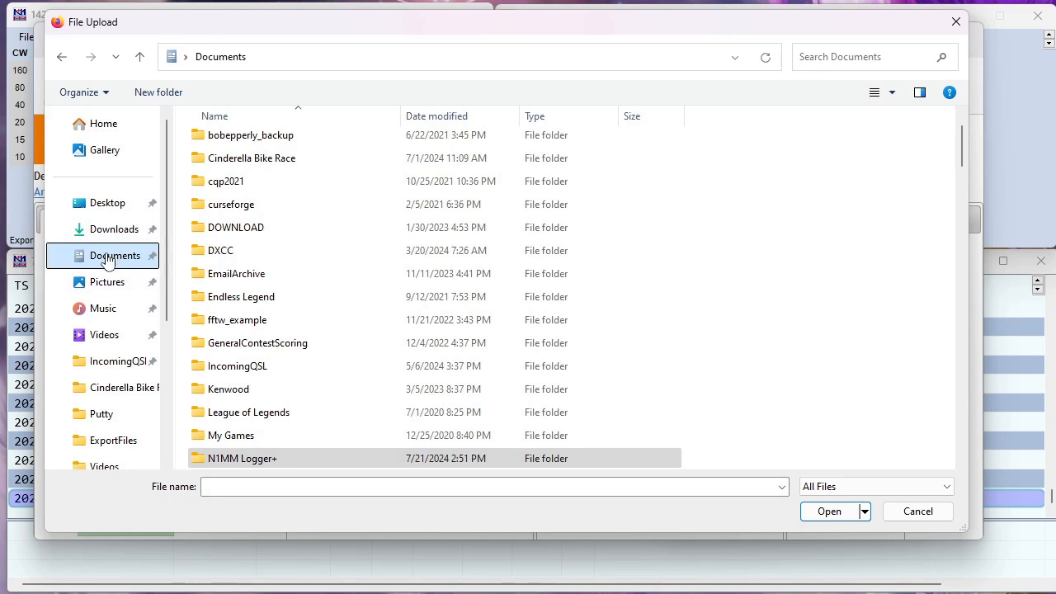
pyautogui.click(238, 462)
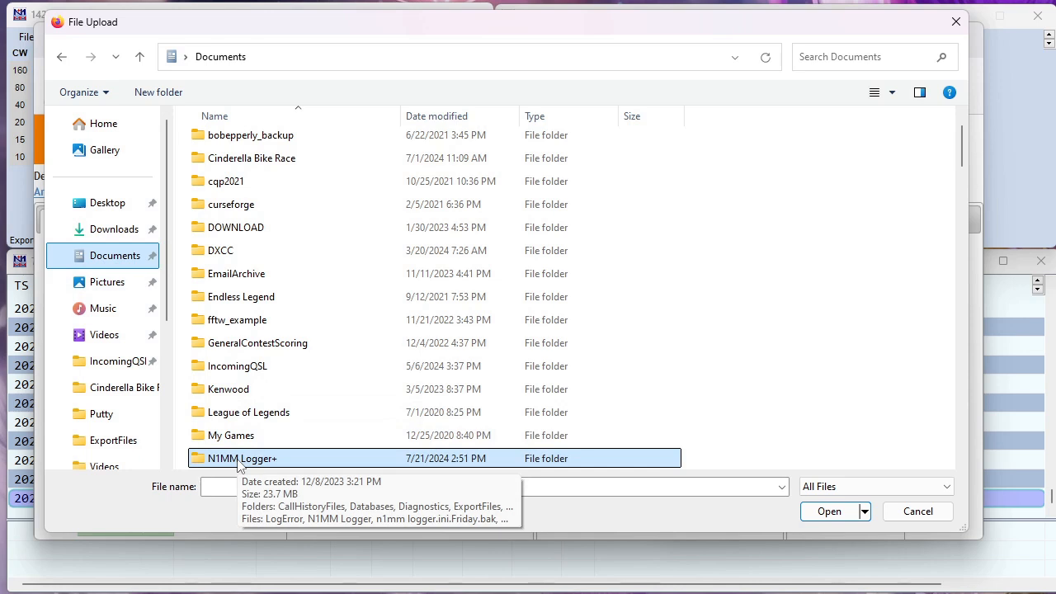
pyautogui.doubleClick(238, 462)
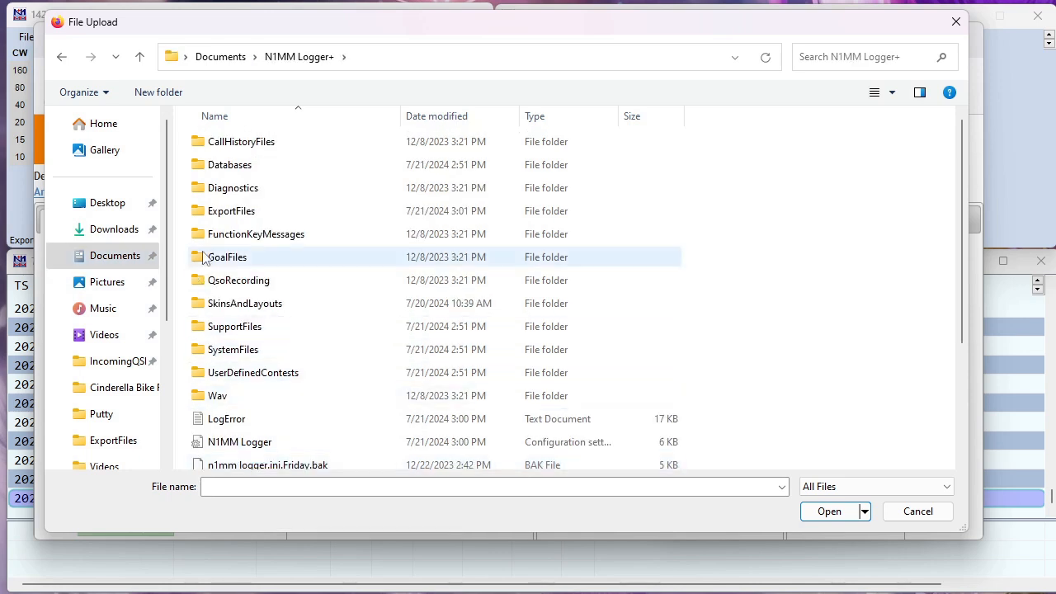
pyautogui.doubleClick(224, 213)
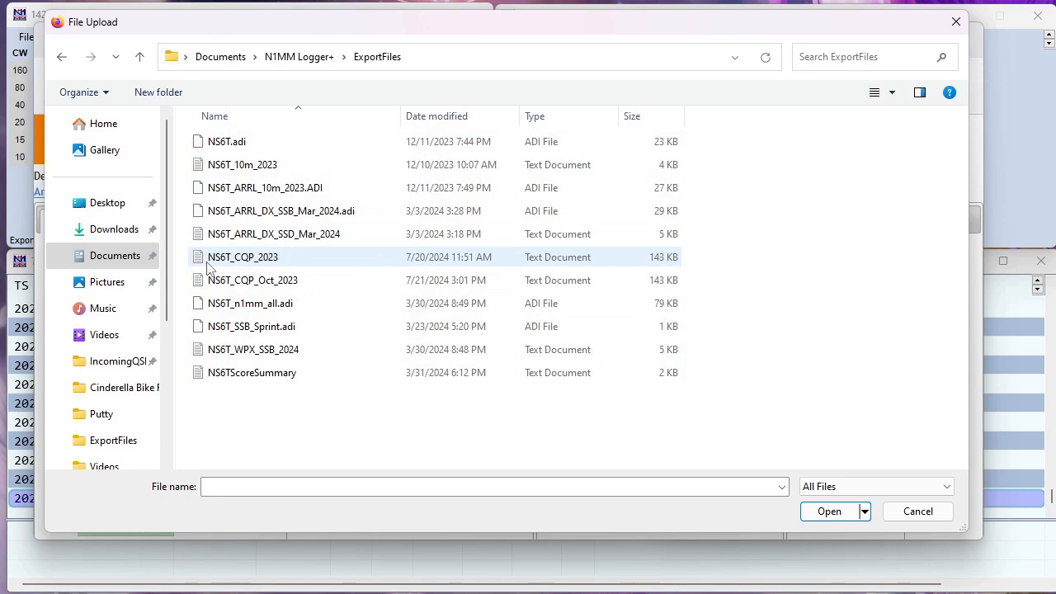
pyautogui.click(250, 283)
pyautogui.click(837, 510)
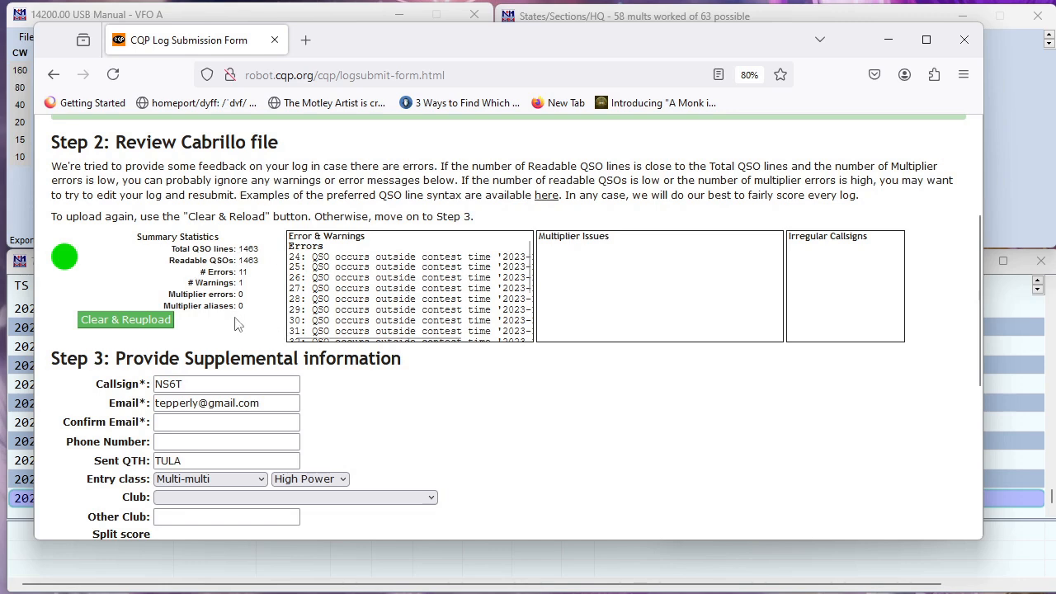
# Clear the previous results and re-upload the NS6T_CQP_Oct_2023 log
pyautogui.scroll(2, 240, 320)
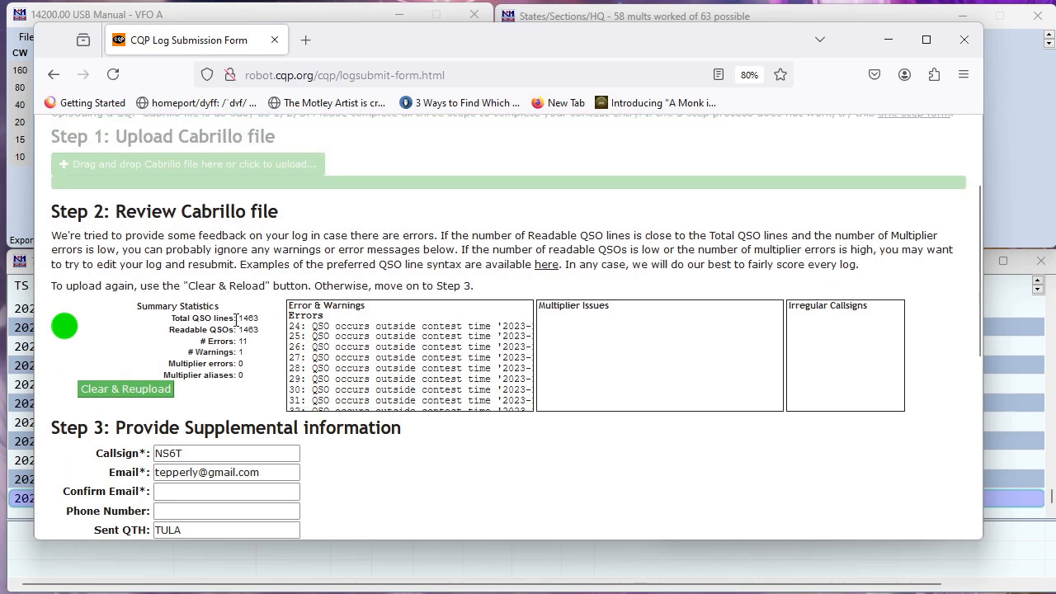
pyautogui.click(128, 390)
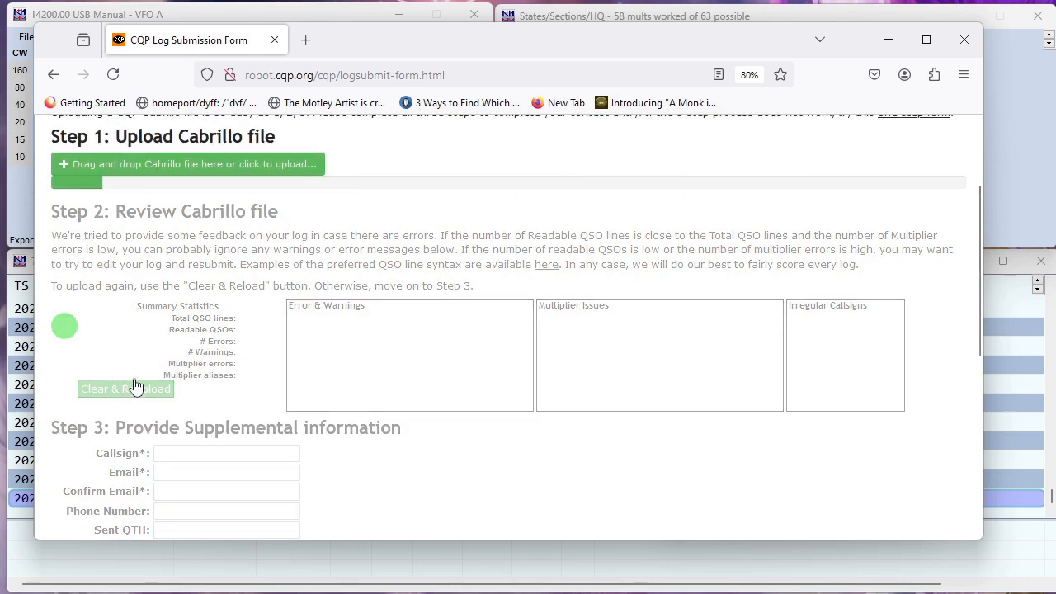
pyautogui.click(201, 161)
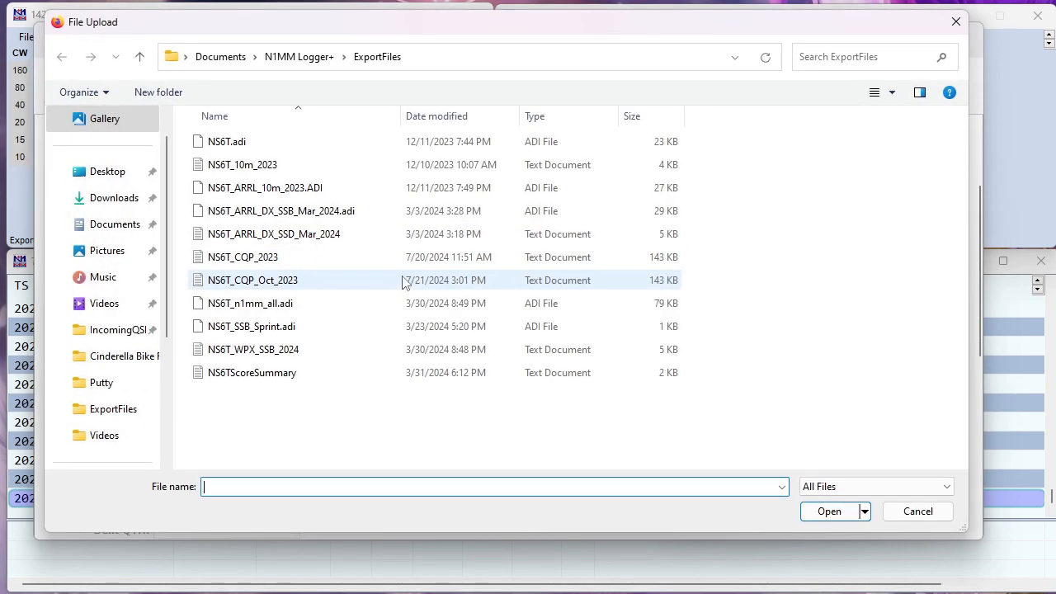
pyautogui.doubleClick(286, 280)
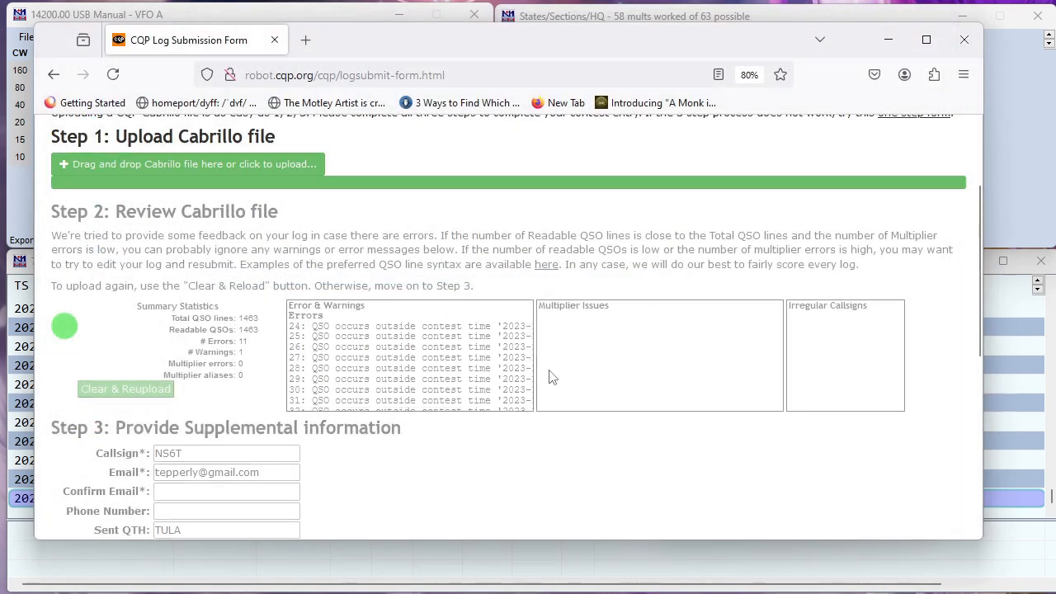
# Fill in the confirmation e-mail address, mark the entry as a County Expedition, and submit the details
pyautogui.scroll(-5, 385, 427)
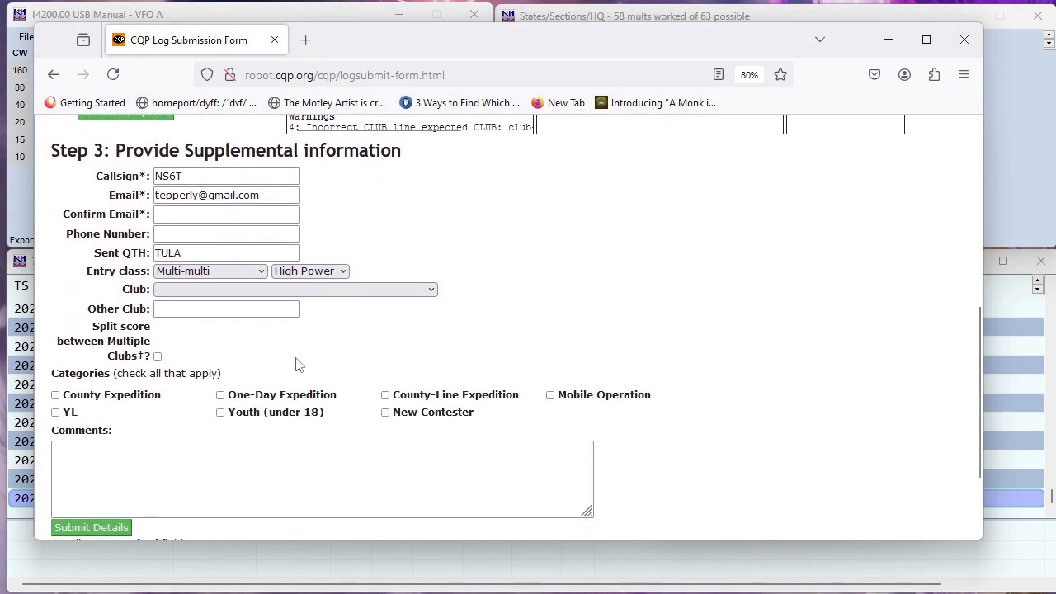
pyautogui.click(225, 218)
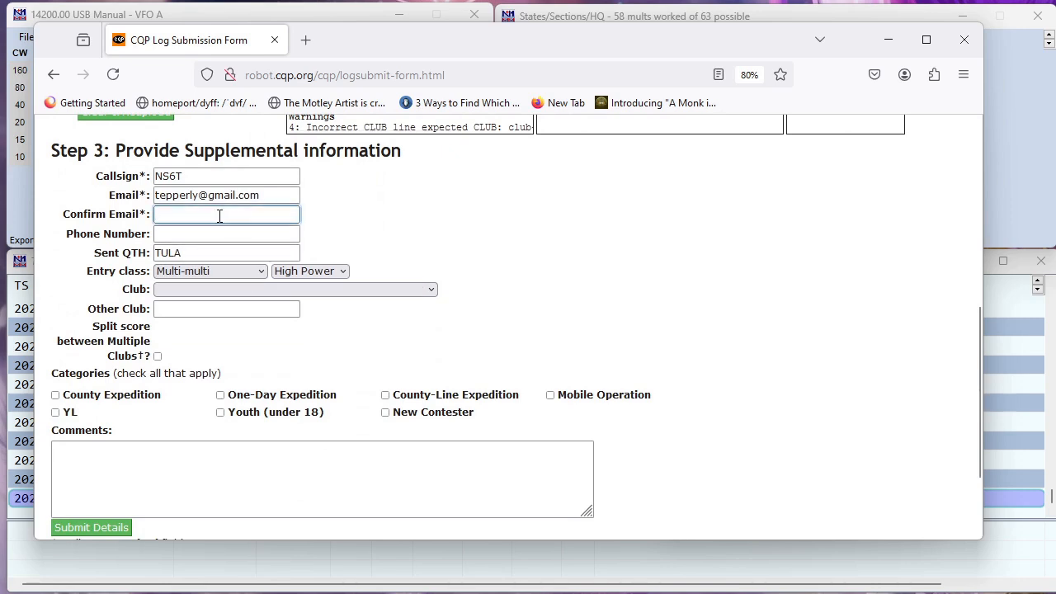
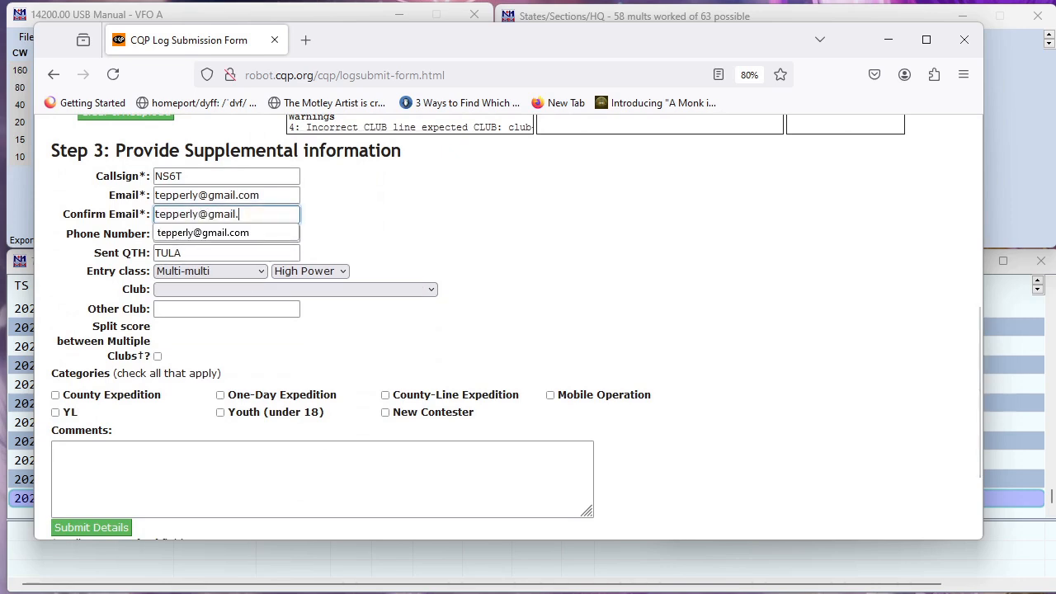
pyautogui.press('Tab')
pyautogui.press('Tab')
pyautogui.press('Tab')
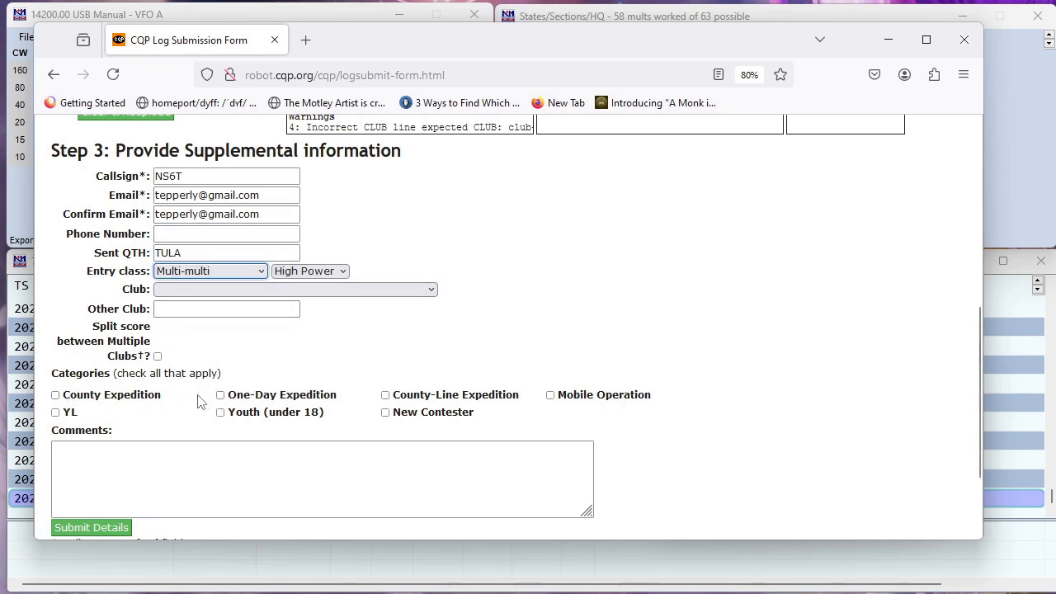
pyautogui.click(66, 397)
pyautogui.scroll(-3, 128, 413)
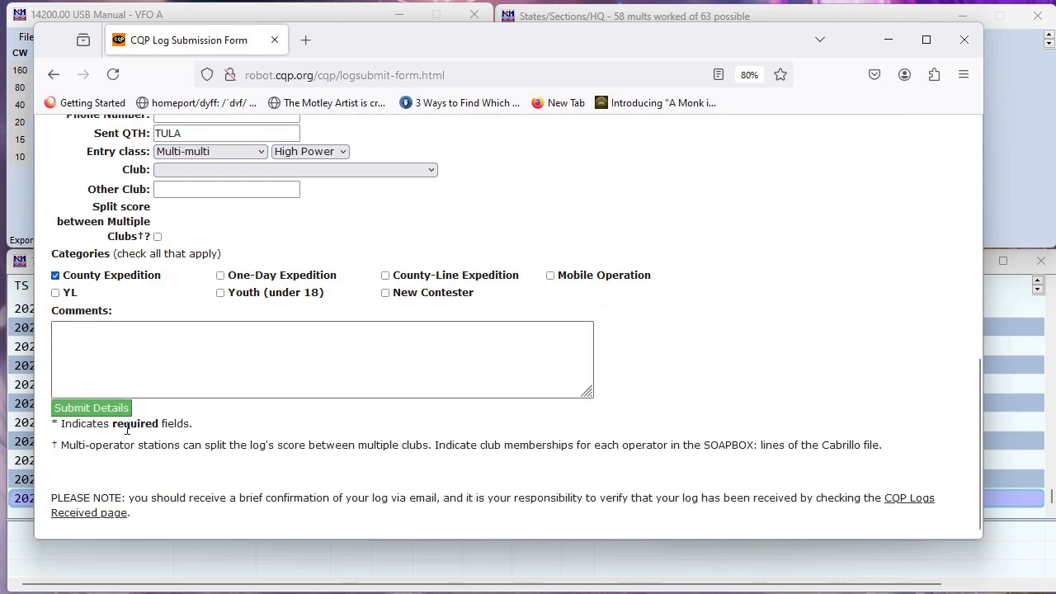
pyautogui.click(99, 410)
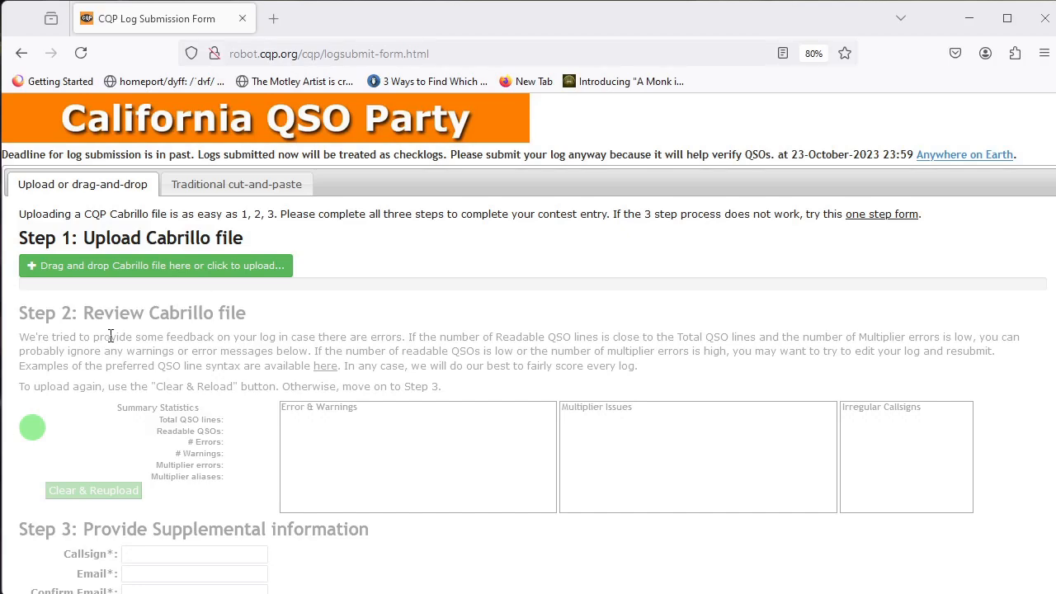
# Upload the NS6T_10m_2023 log from ExportFiles to review its 36 errors and 3 multiplier errors
pyautogui.click(147, 268)
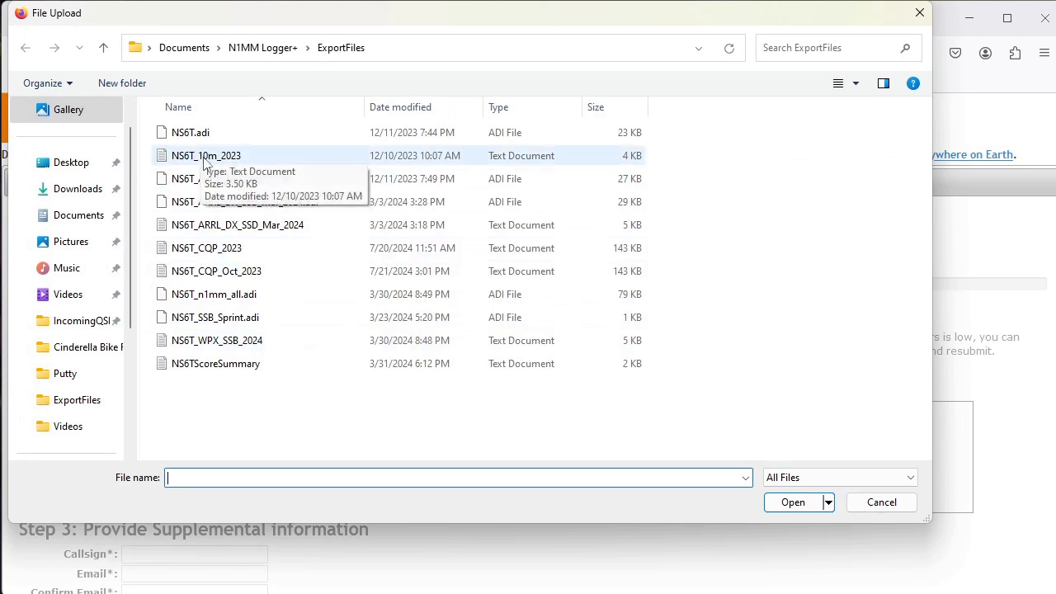
pyautogui.click(204, 157)
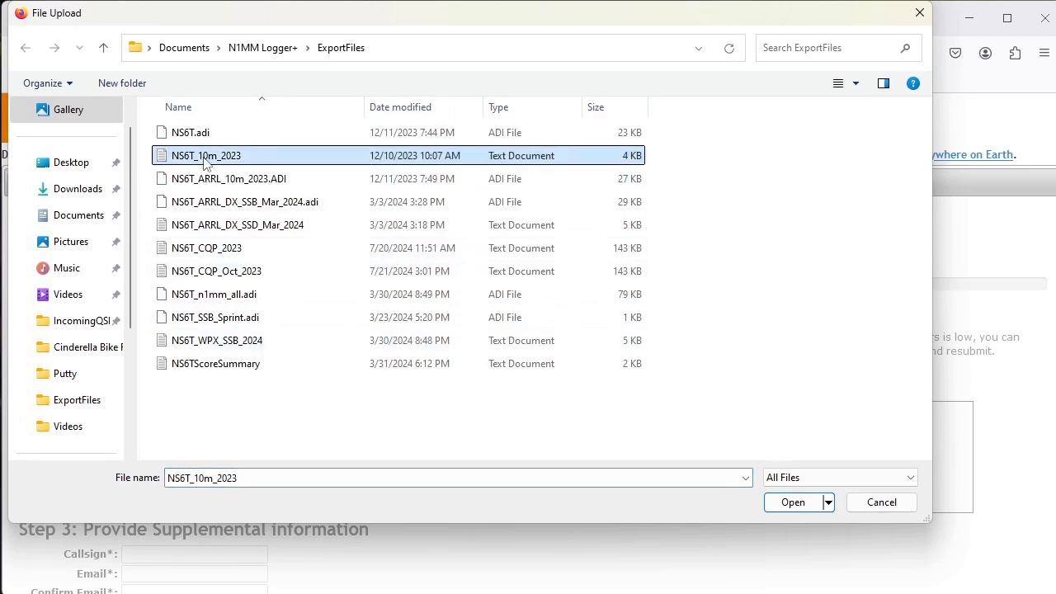
pyautogui.click(794, 503)
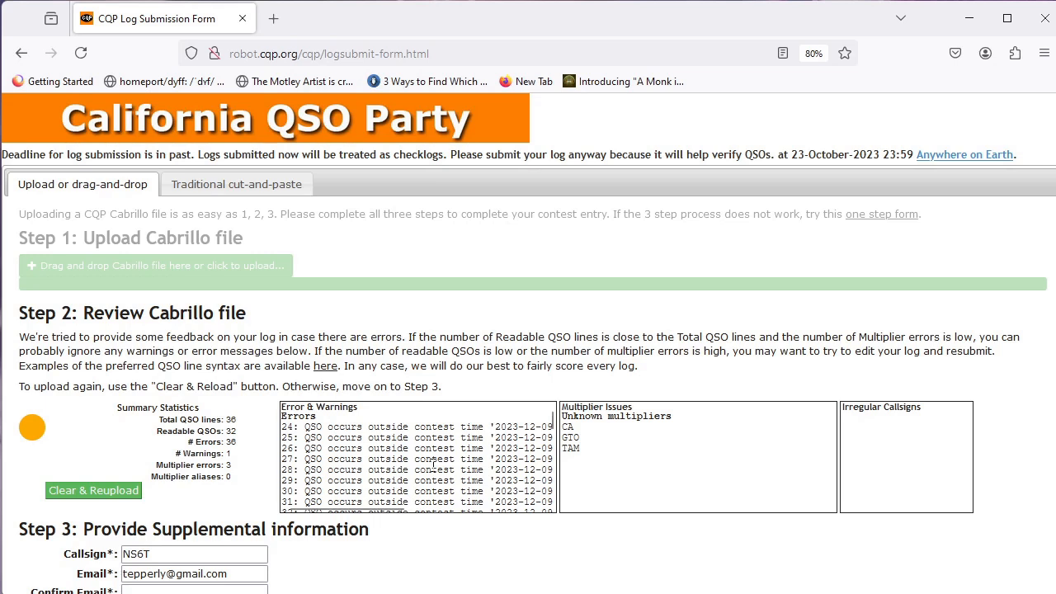
# Scroll through the 10m log's Error & Warnings list, both vertically and sideways, to read each error
pyautogui.scroll(-2, 433, 465)
pyautogui.scroll(-7, 433, 465)
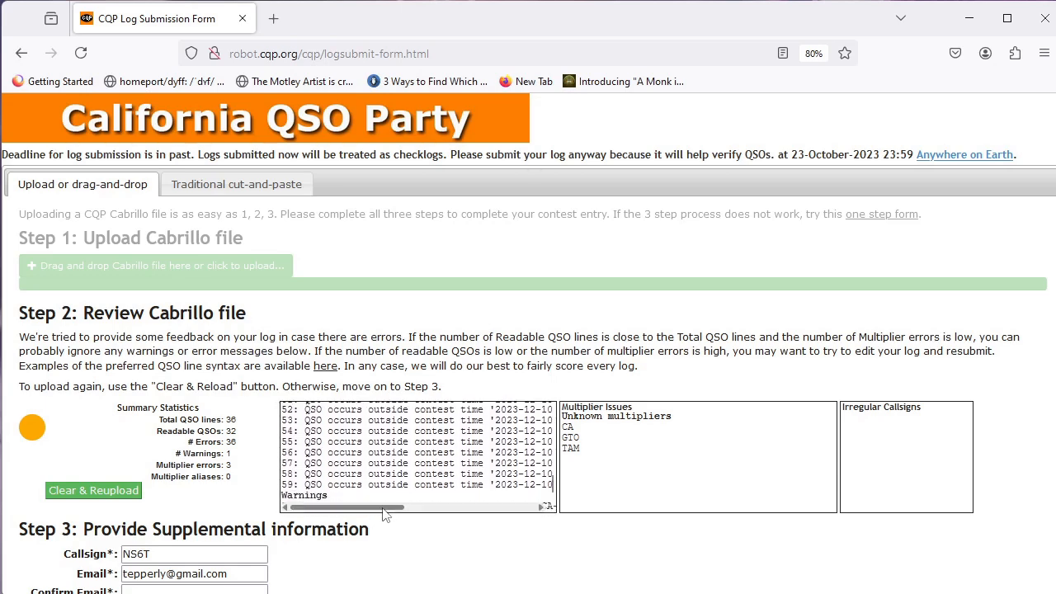
pyautogui.moveTo(389, 508); pyautogui.dragTo(390, 512)
pyautogui.scroll(-3, 378, 475)
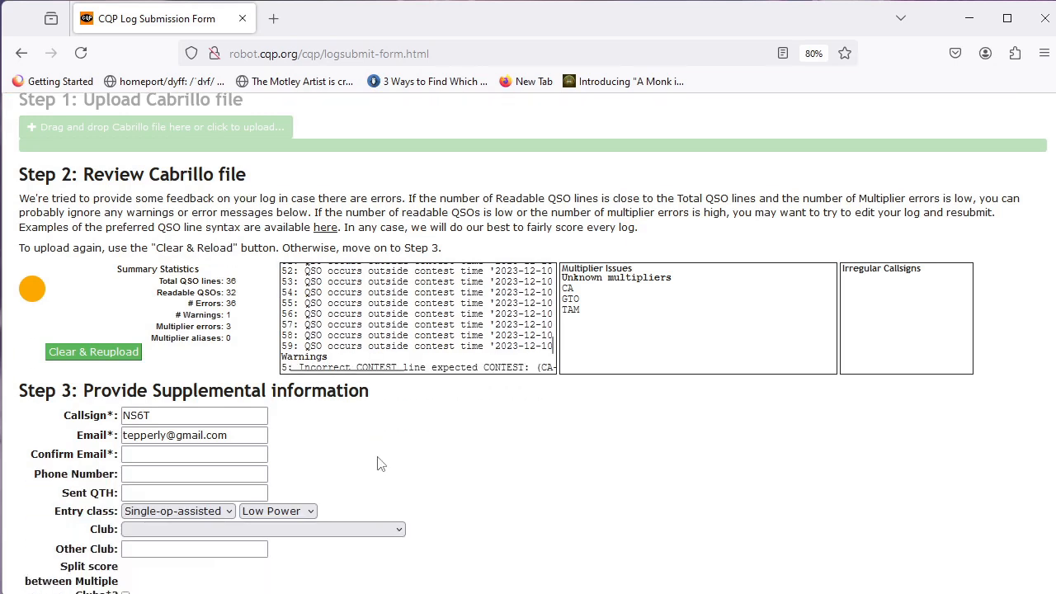
pyautogui.scroll(-2, 385, 334)
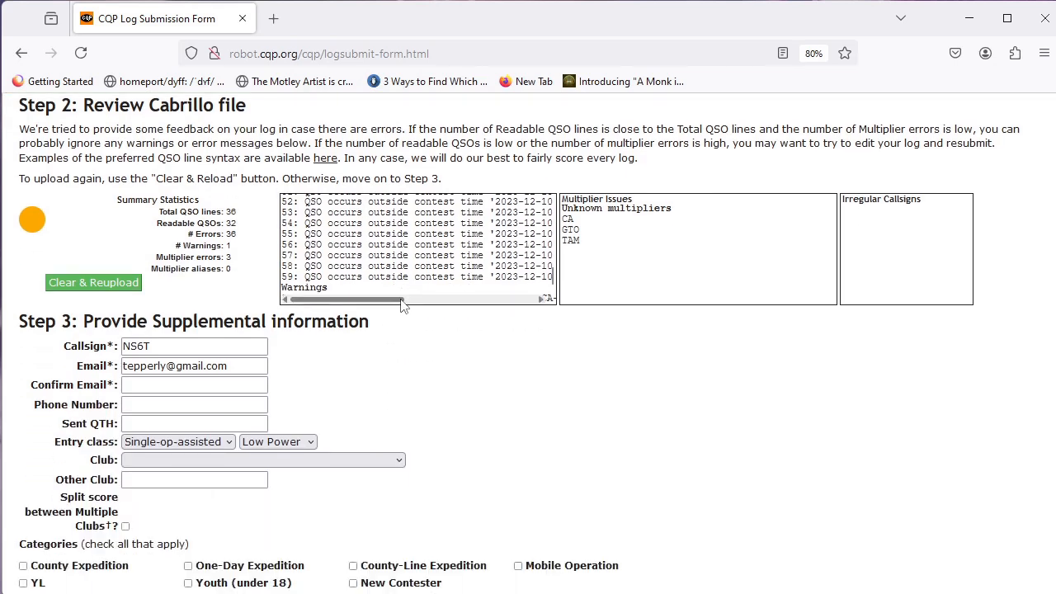
pyautogui.moveTo(403, 301); pyautogui.dragTo(454, 299)
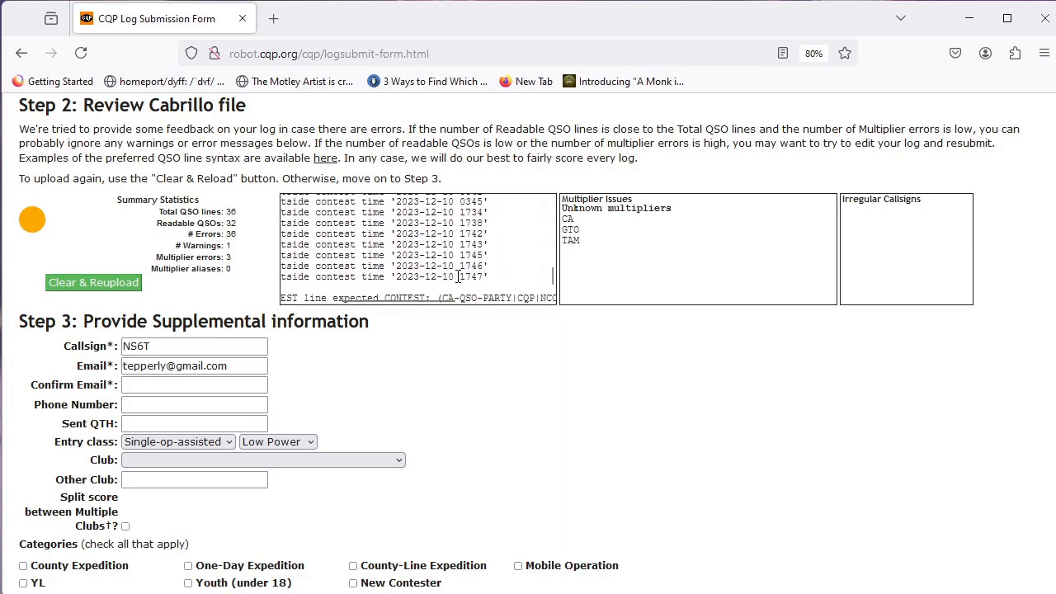
pyautogui.moveTo(436, 300); pyautogui.dragTo(474, 304)
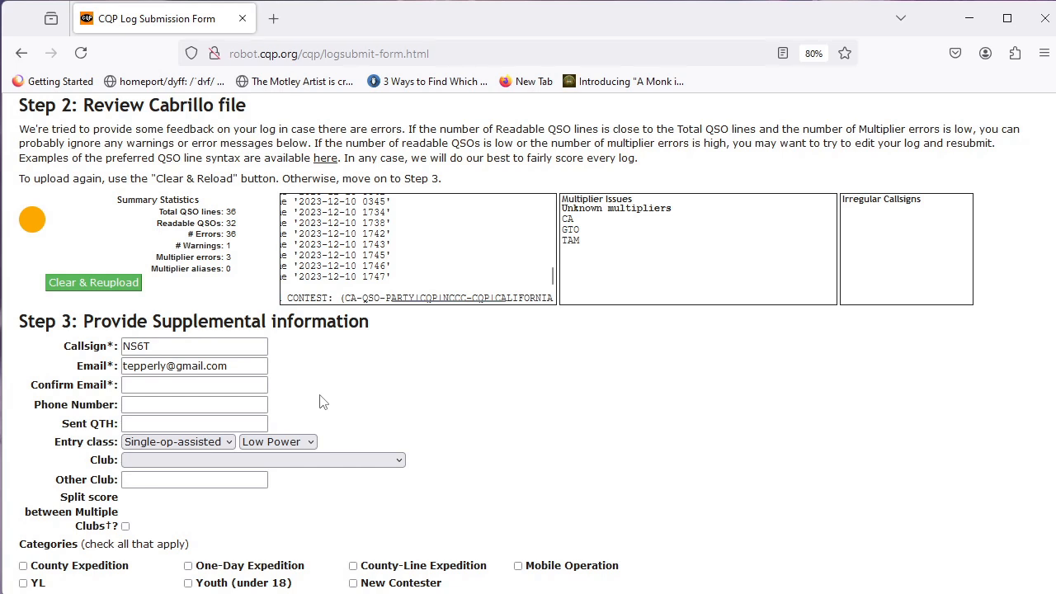
pyautogui.scroll(5, 322, 403)
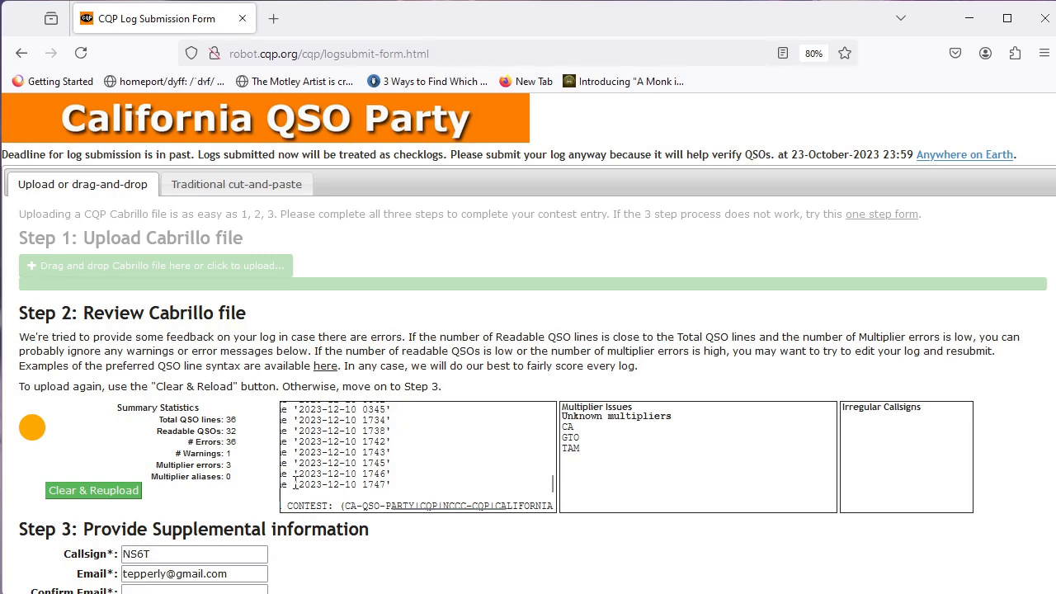
pyautogui.scroll(-3, 231, 569)
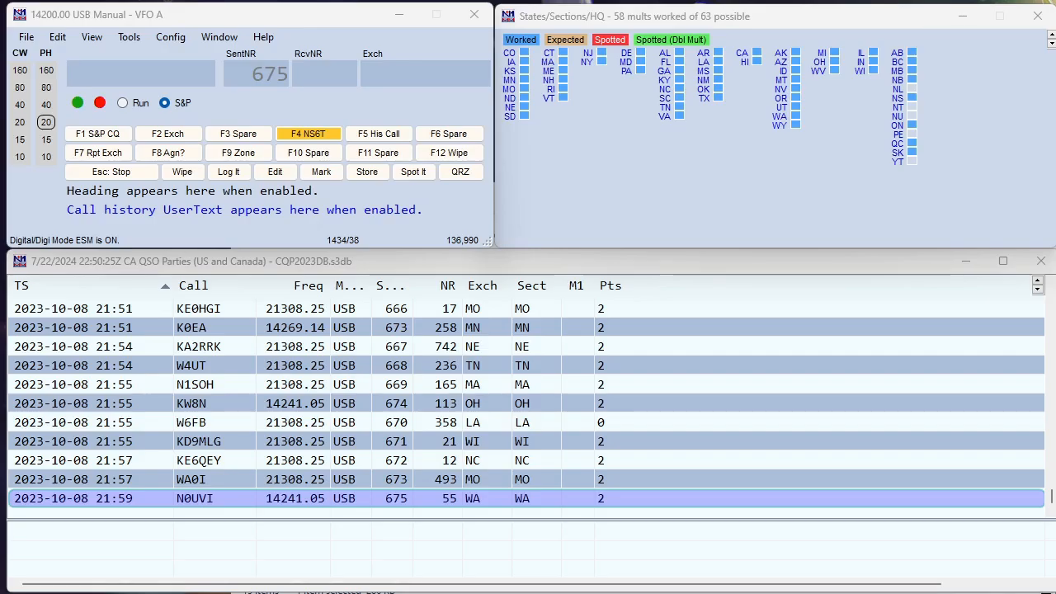